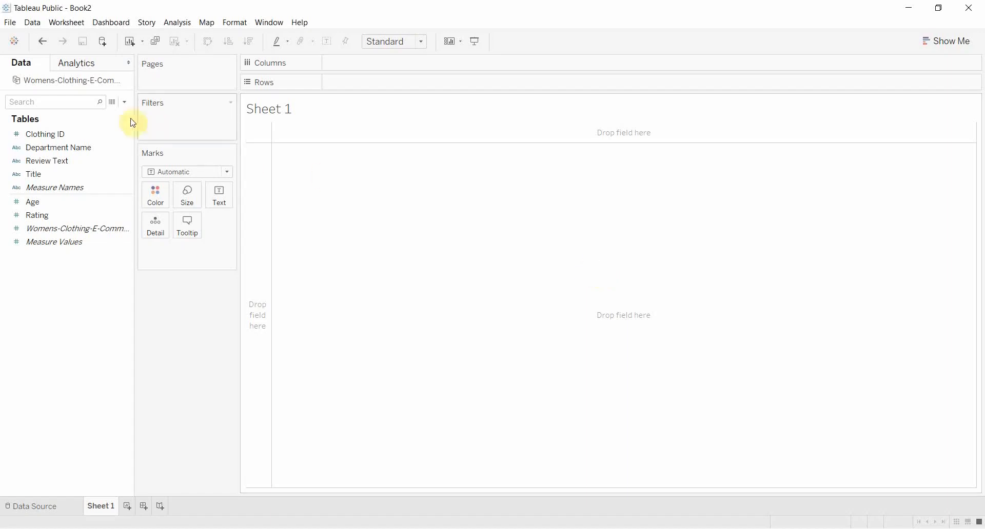
Step: Examine the underlying data rows of the Womens-Clothing-E-Commerce reviews source across all columns, including Title, Age and Rating
left_click(114, 103)
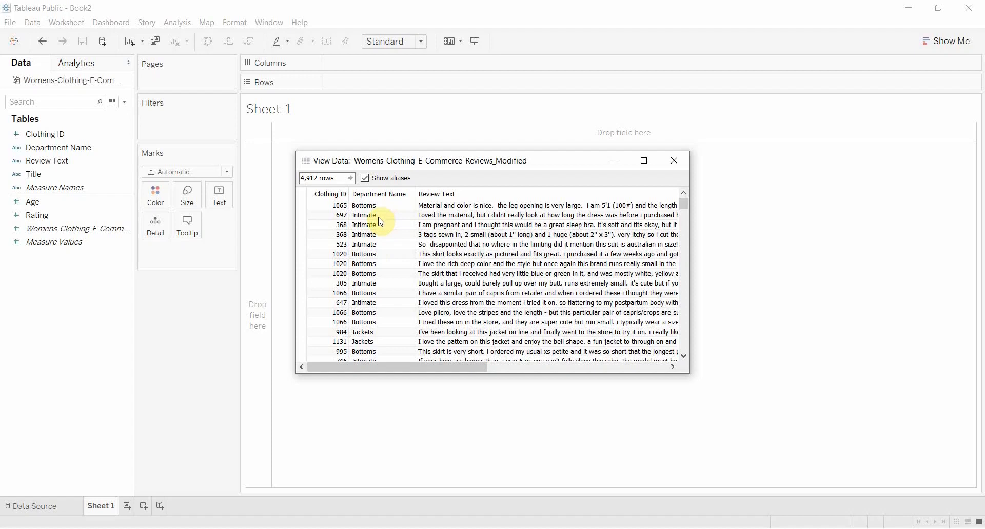
left_click_drag(377, 369, 436, 365)
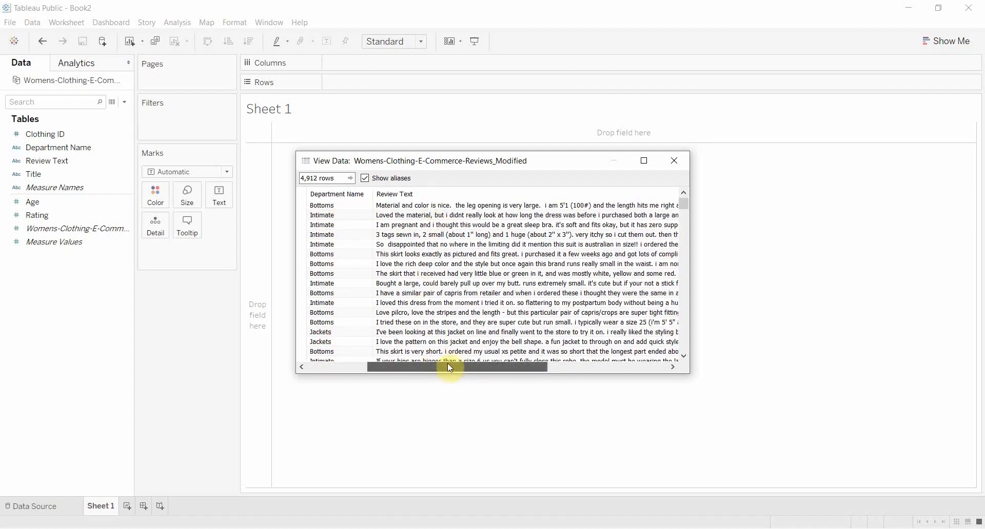
left_click_drag(462, 370, 587, 386)
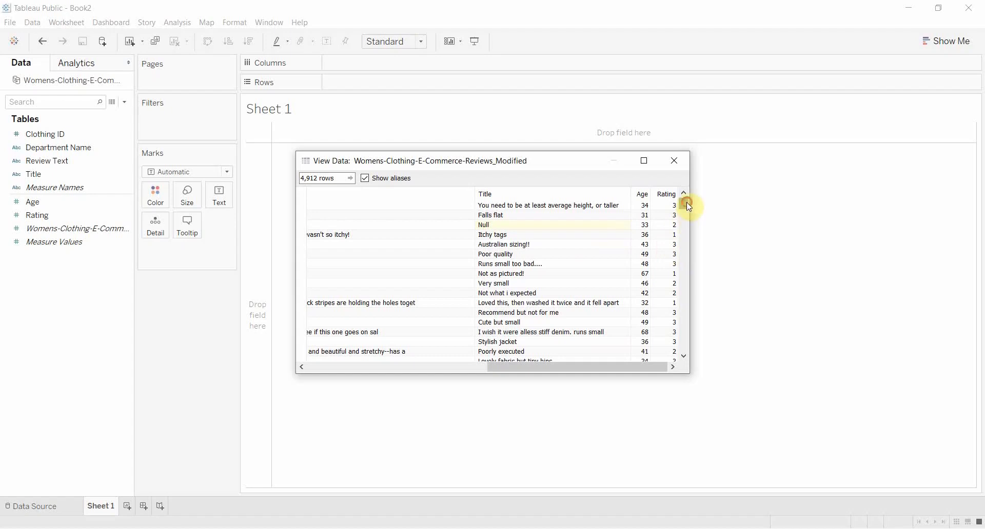
left_click_drag(686, 202, 701, 136)
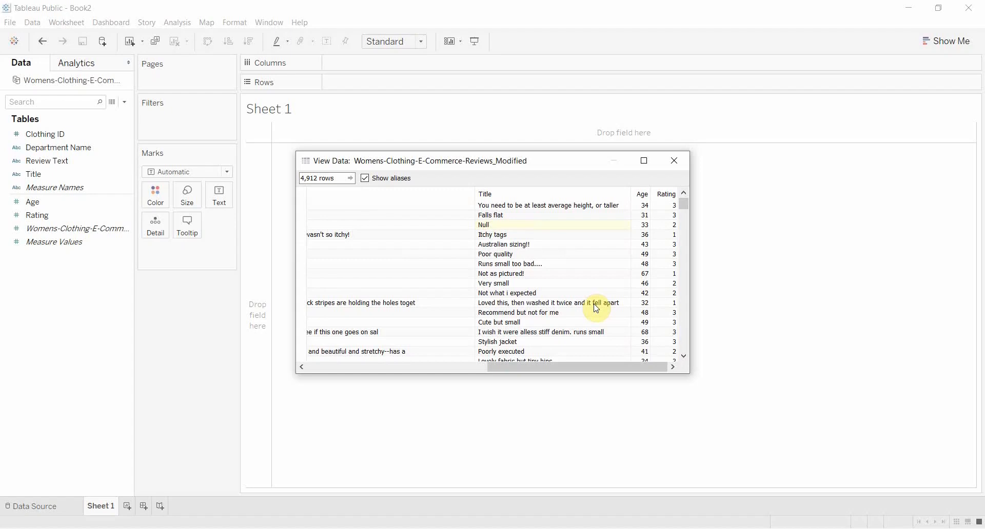
left_click(674, 161)
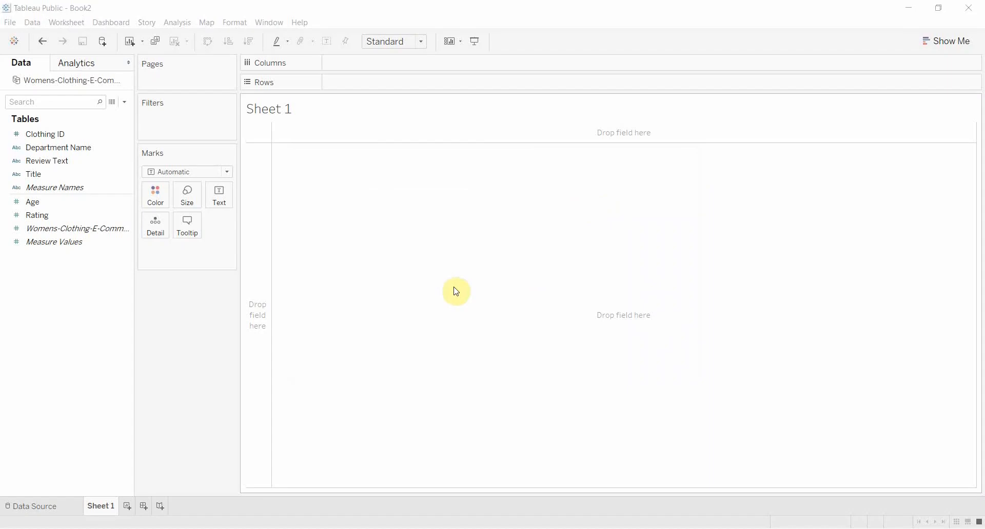
Step: Start a new calculated field and name it Rating Category
left_click(125, 103)
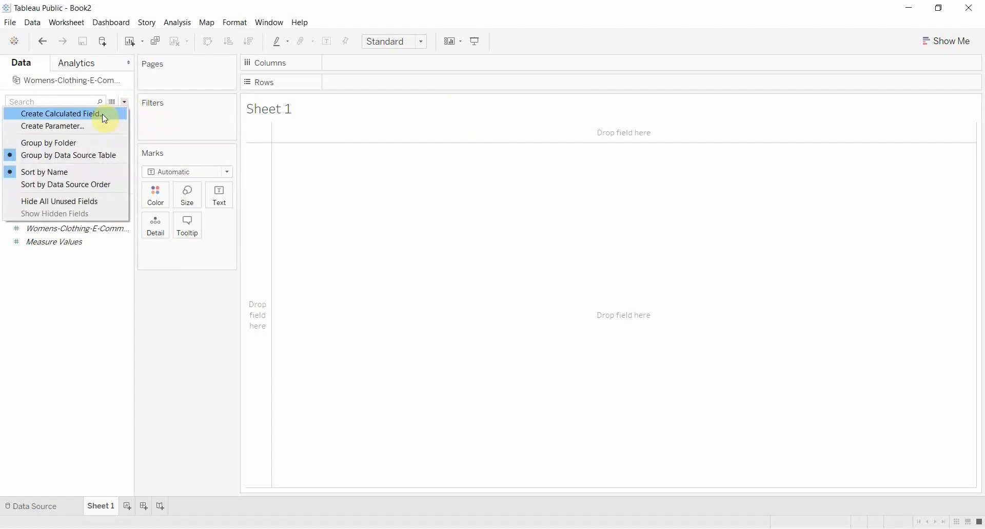
left_click(105, 119)
type("Ra")
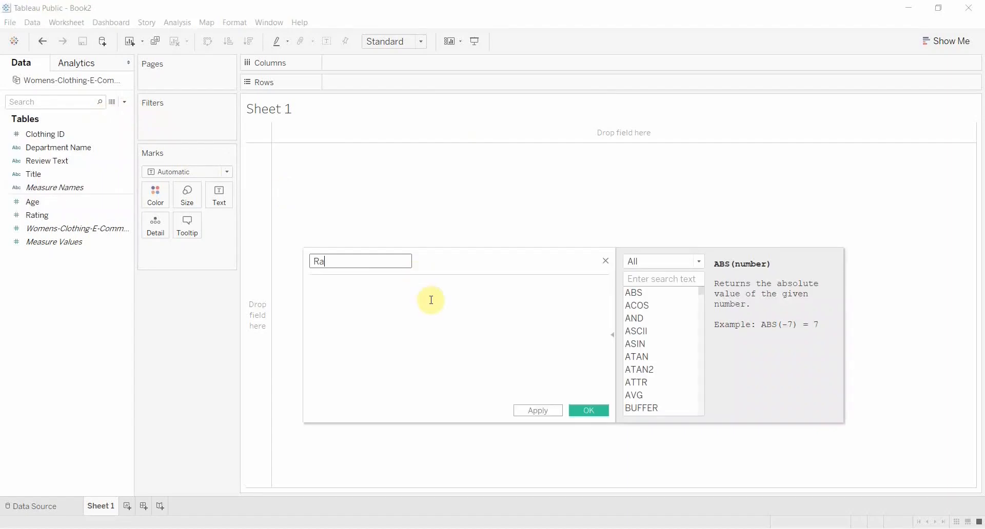
type("ting Category")
left_click(431, 300)
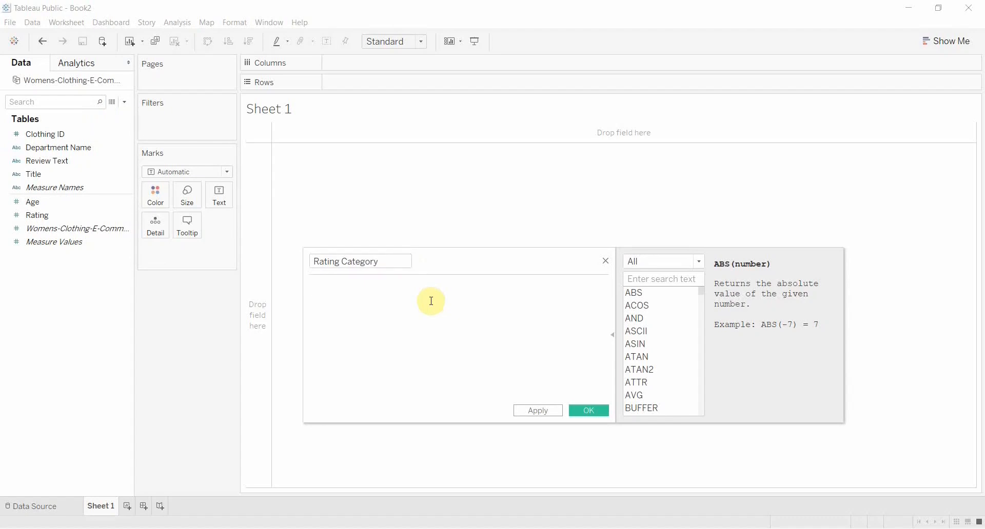
Step: Begin the Rating Category formula with the condition: if [Rating] > 3 then 'Positive'
type("if")
left_click(60, 216)
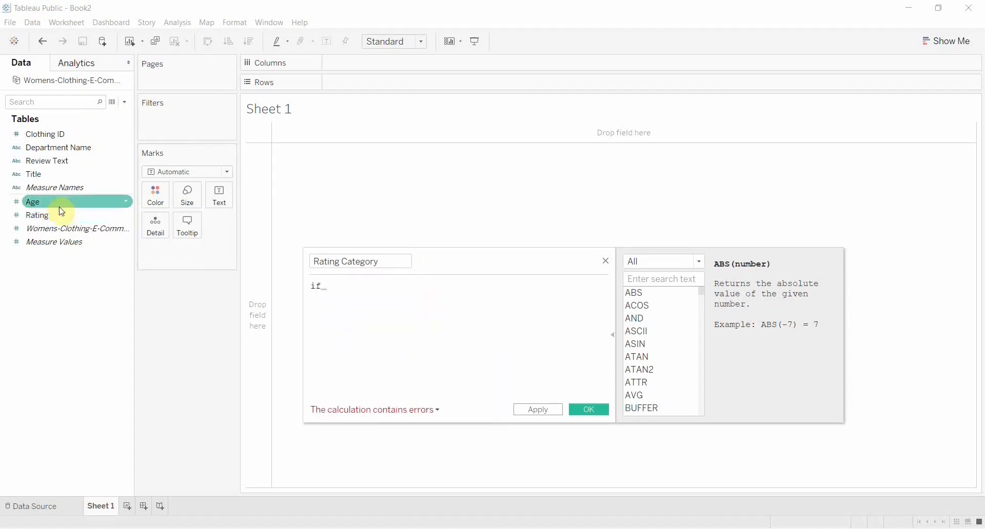
left_click_drag(60, 219, 341, 290)
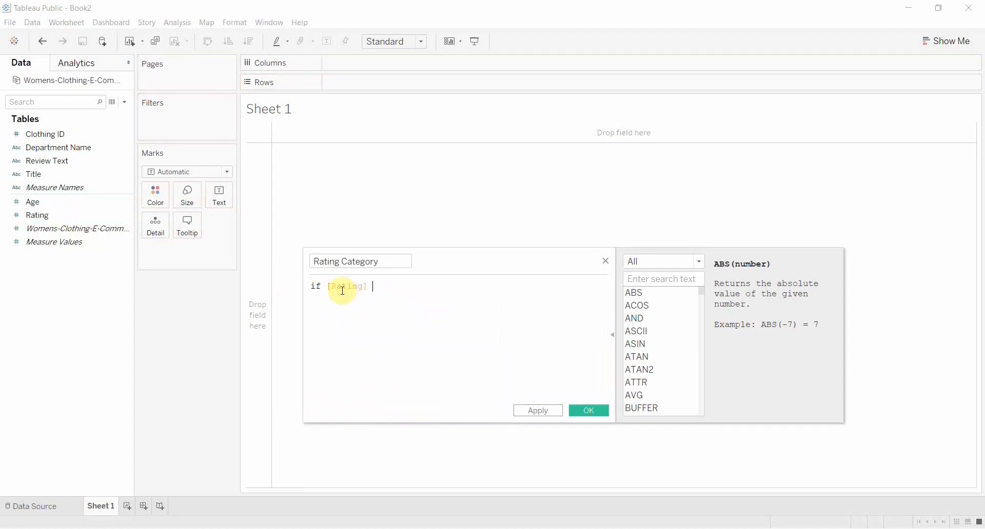
type("> 3 then ")
type("'Positi")
type("ve' ")
Step: Add a second condition line to the formula: elseif [Rating] = 3 then 'Neutral'
type("e")
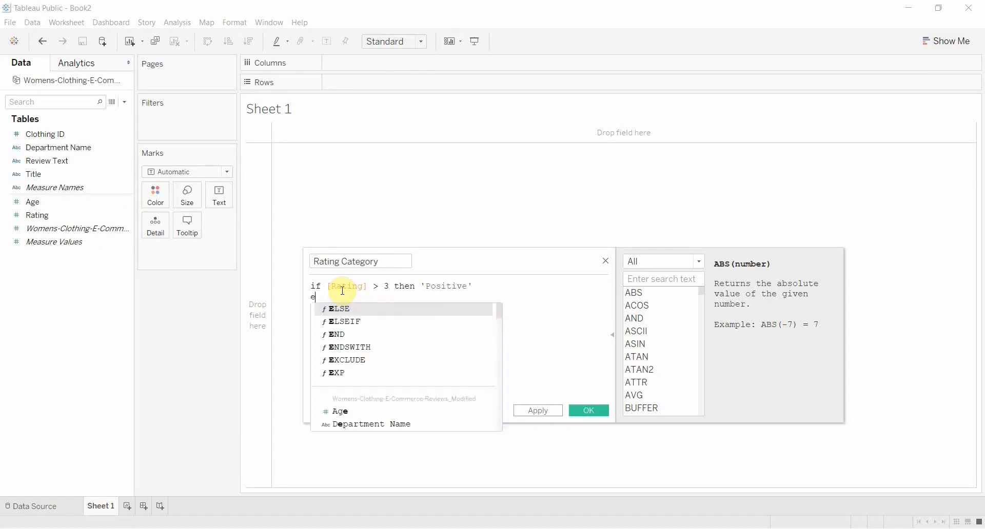
type("lseif")
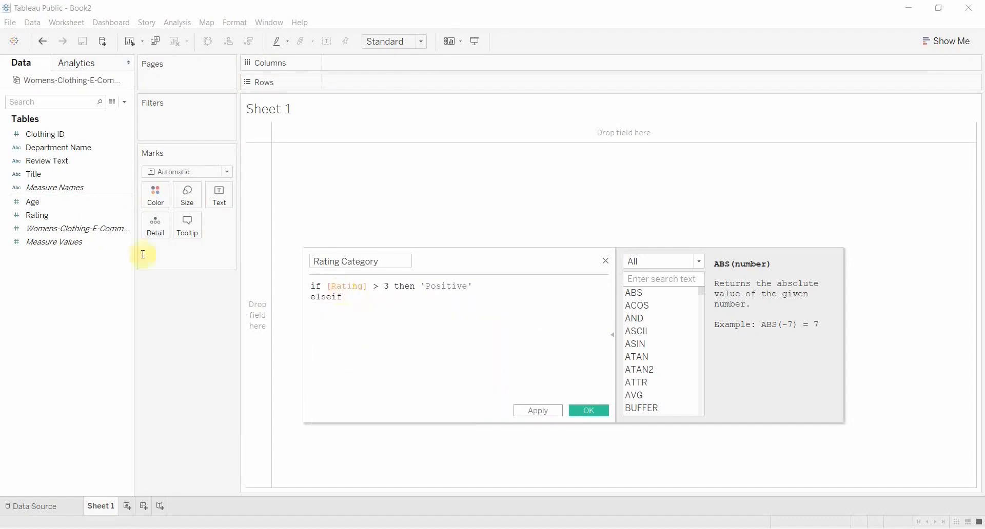
left_click_drag(37, 215, 347, 334)
type("= 3")
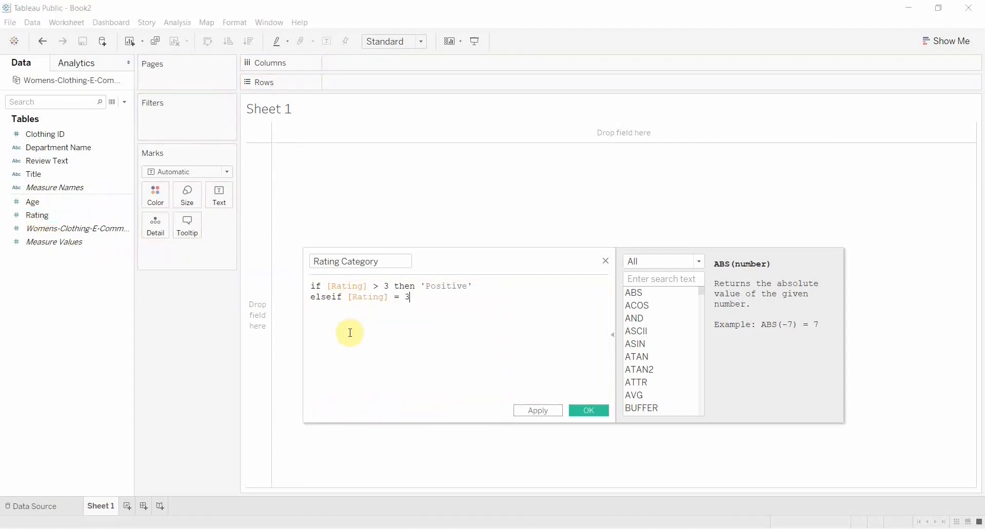
type(" then ")
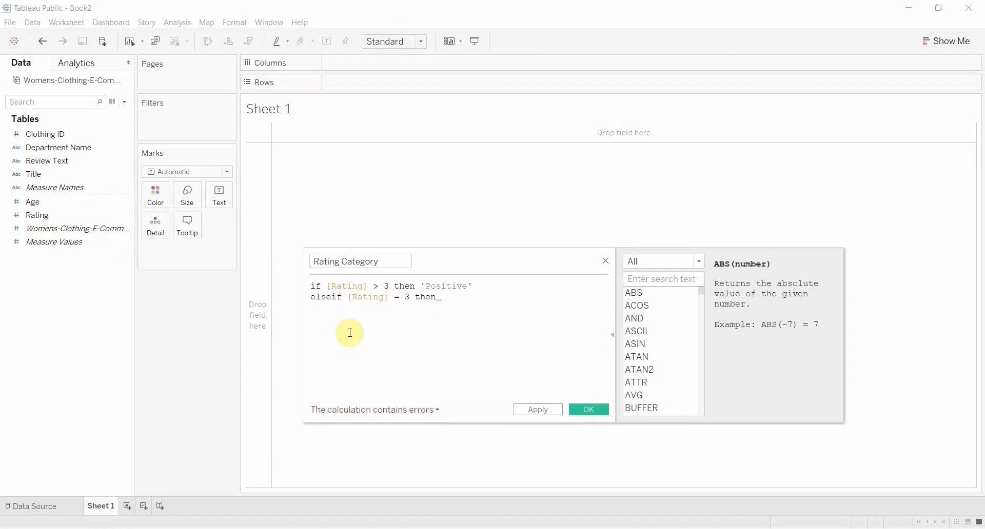
type("'Neutral")
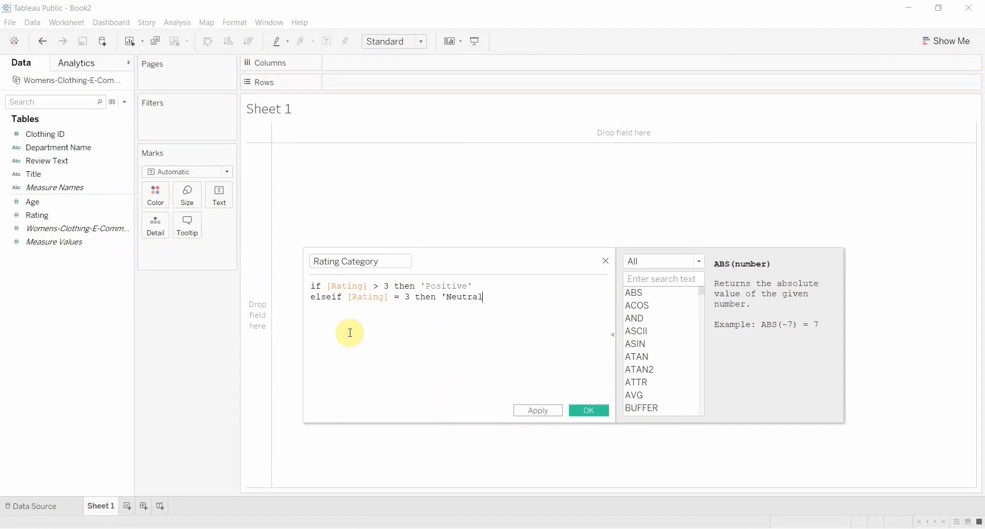
type("'")
Step: Complete the formula with the lines else 'Negative' and end, and save the Rating Category field
key("Return")
type("else ")
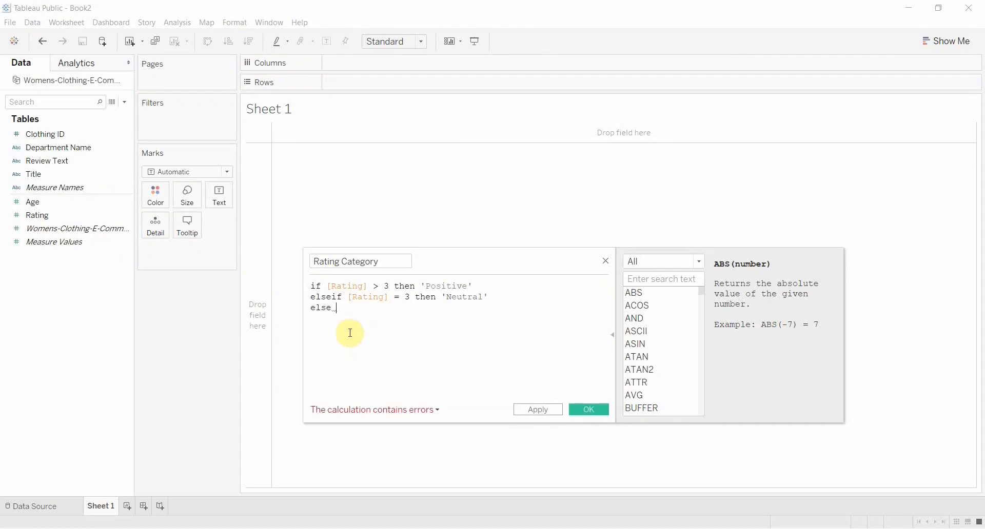
type("'Negative'")
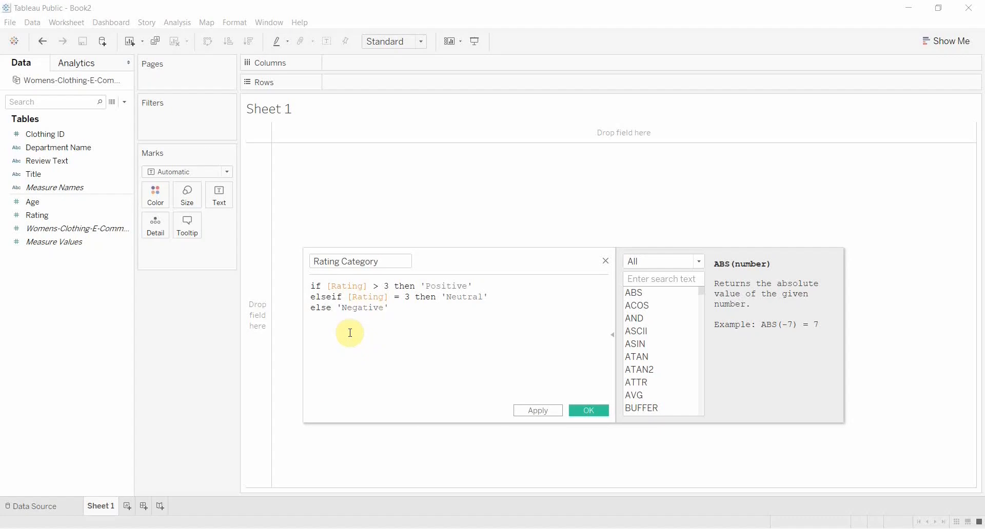
key("Return")
type("end")
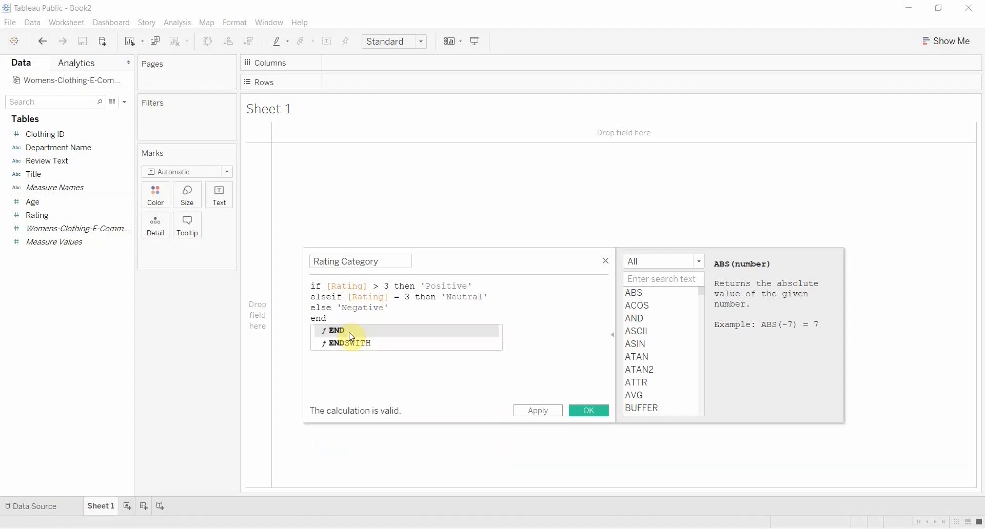
left_click(446, 336)
left_click(543, 411)
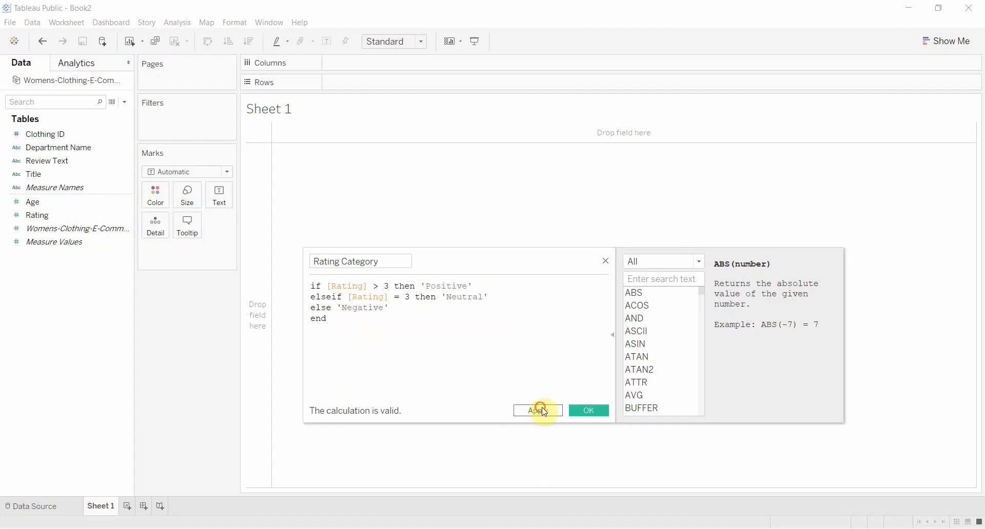
left_click(594, 411)
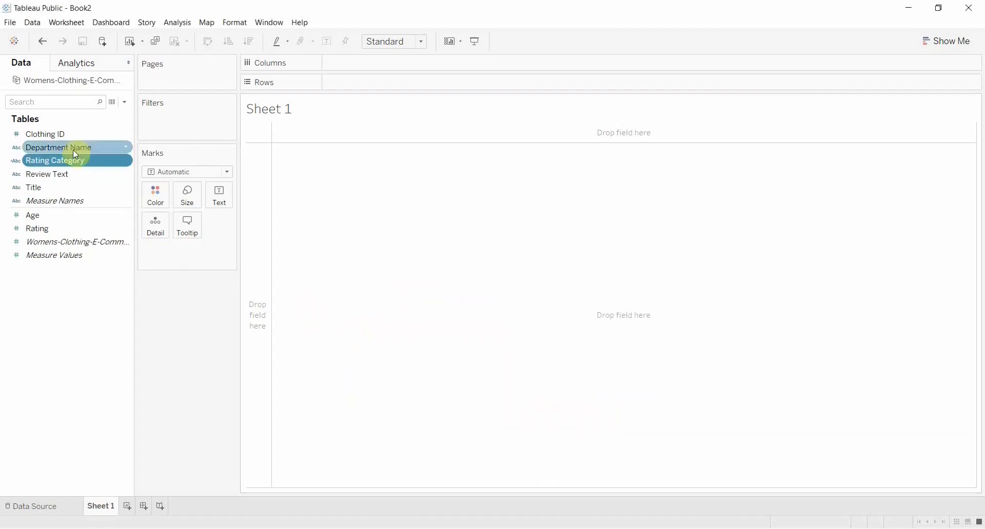
Step: Place the Rating Category field on the Rows shelf to list the categories in the sheet
left_click_drag(59, 163, 341, 91)
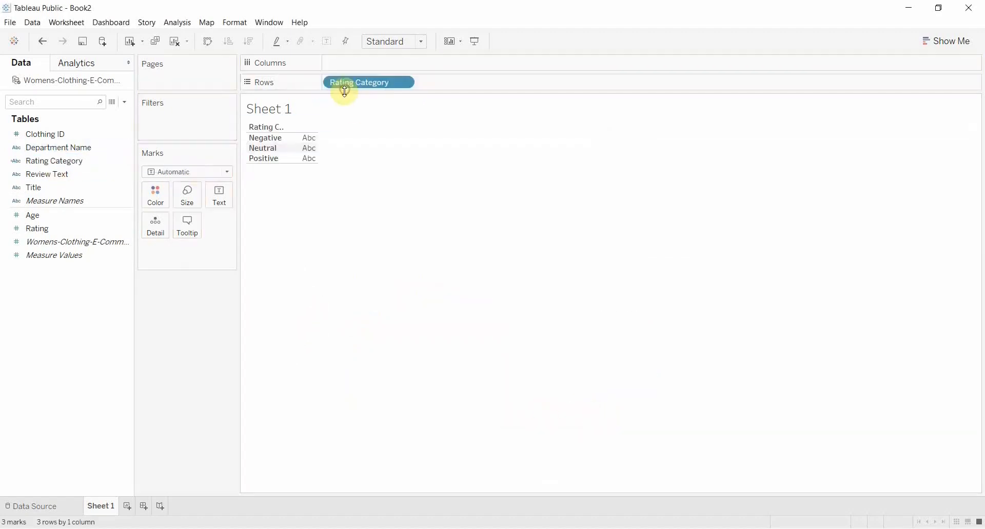
Step: Create and save a calculated field named "Count of rating" with the formula count([Rating])
left_click(124, 104)
left_click(87, 113)
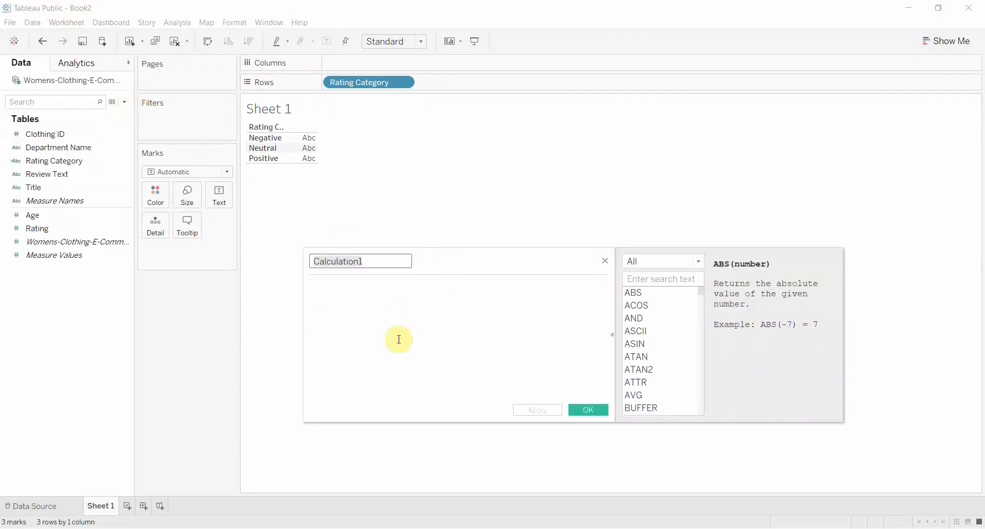
type("Count of rat")
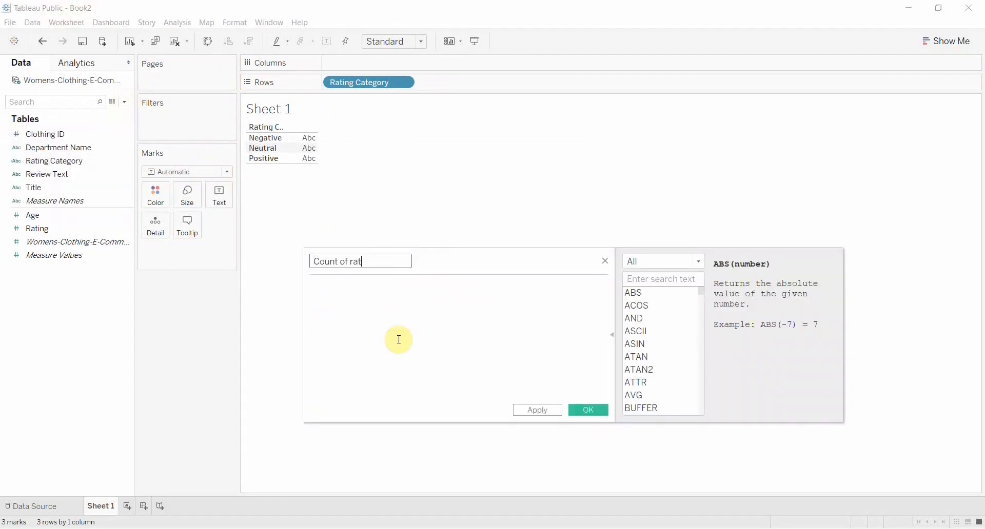
type("ing")
left_click(399, 340)
type("count (")
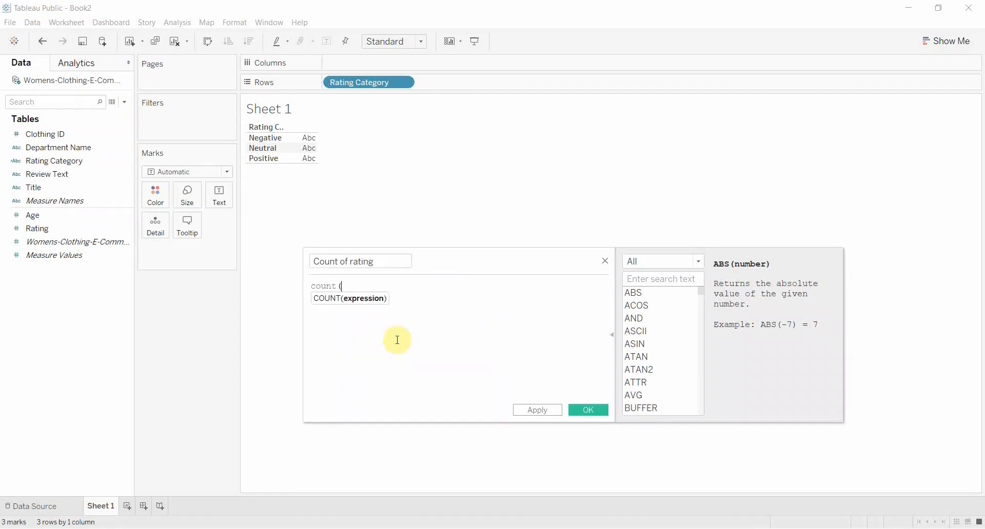
left_click_drag(64, 228, 368, 299)
type(")")
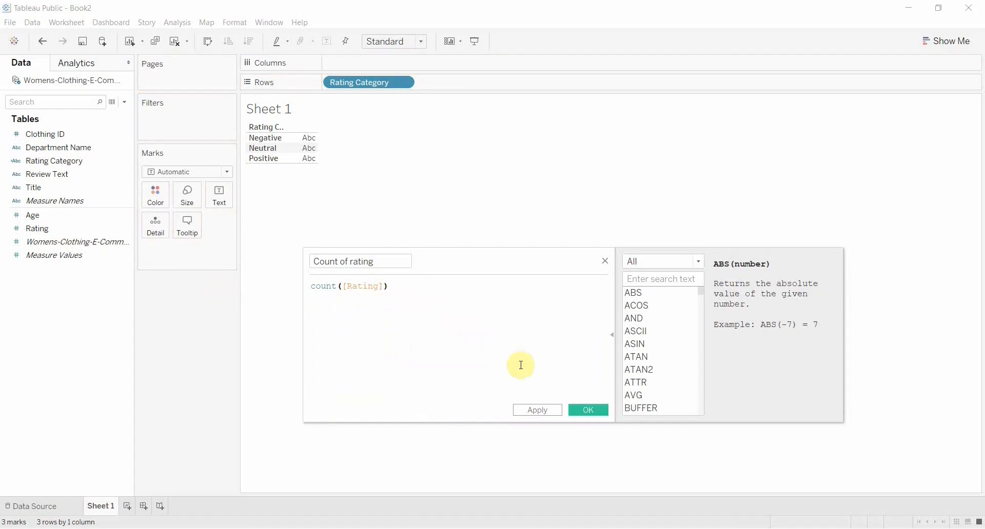
left_click(534, 410)
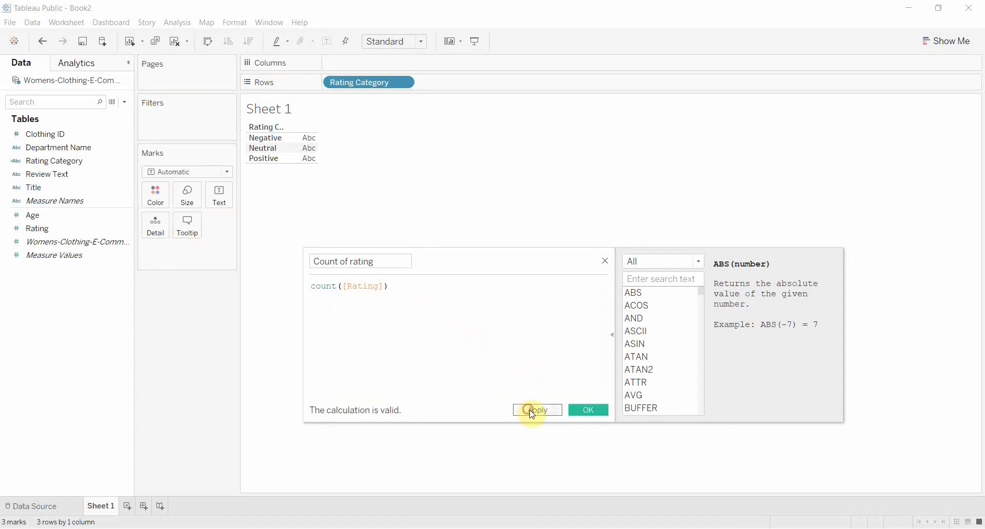
left_click(588, 410)
Step: Show Count of rating as the table's values and apply the Percent of Total quick table calculation to it
left_click_drag(62, 228, 317, 156)
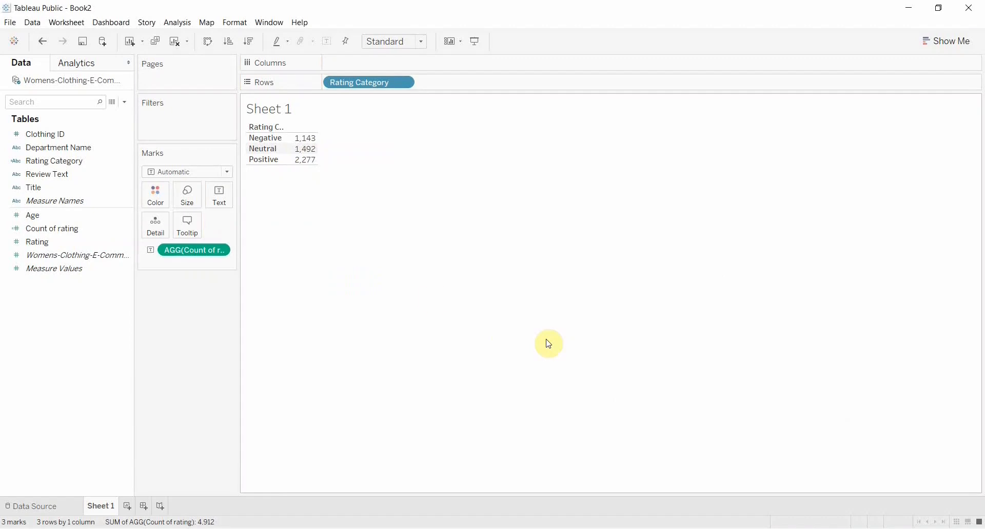
left_click(221, 251)
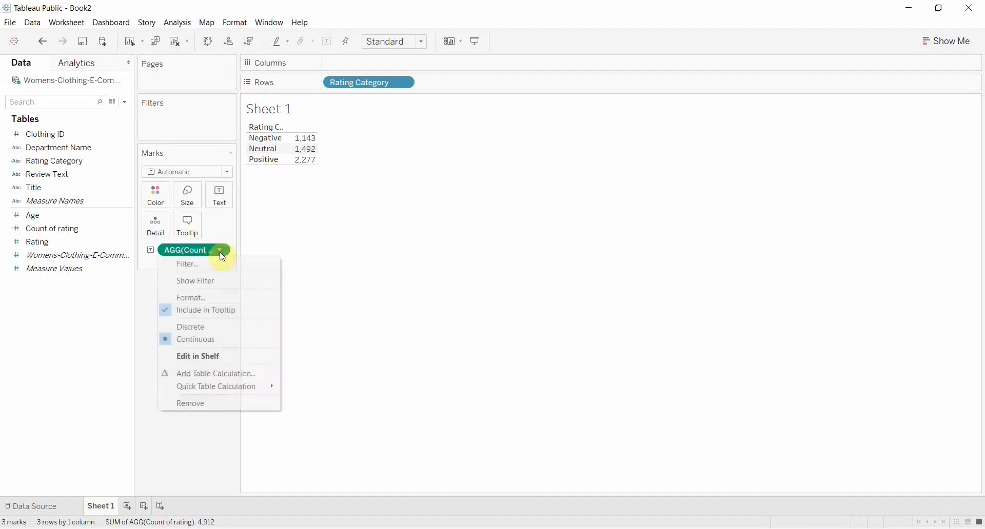
mouse_move(240, 388)
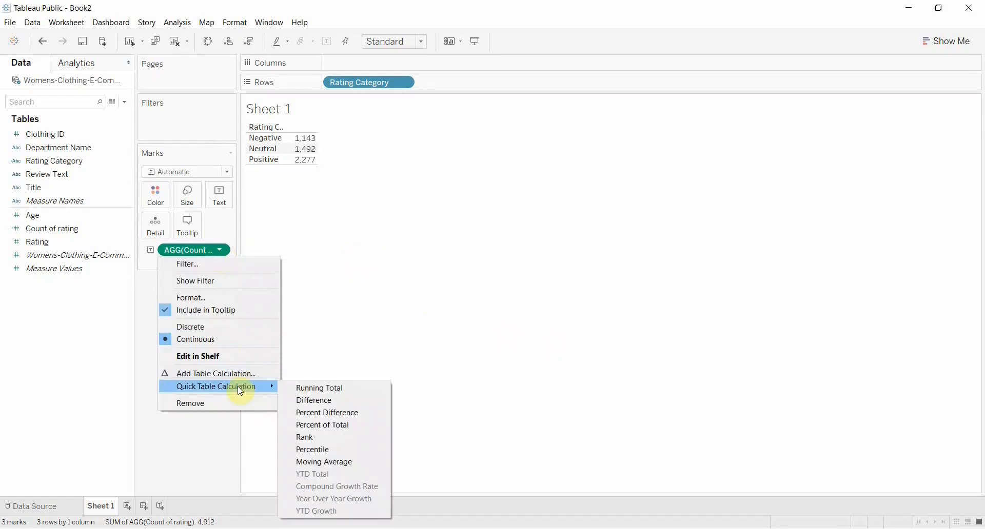
left_click(331, 430)
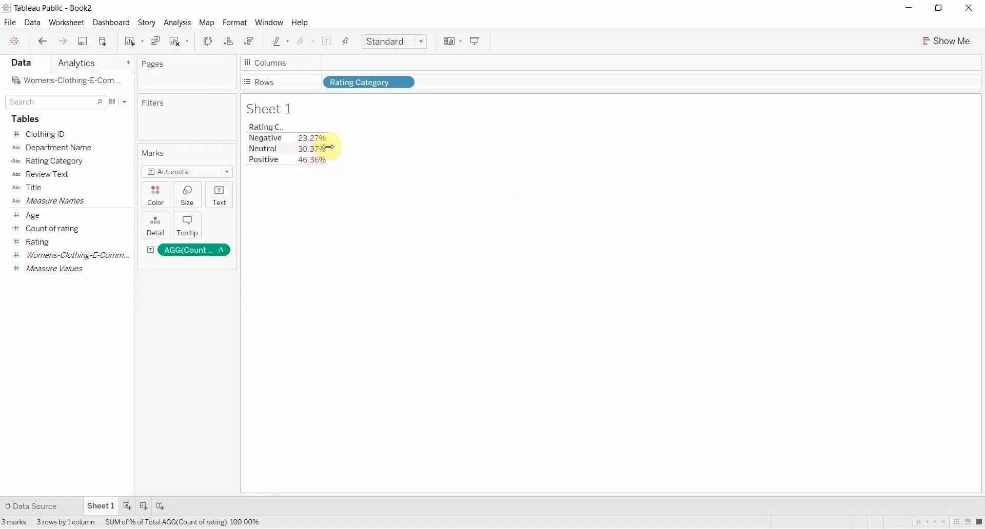
mouse_move(308, 164)
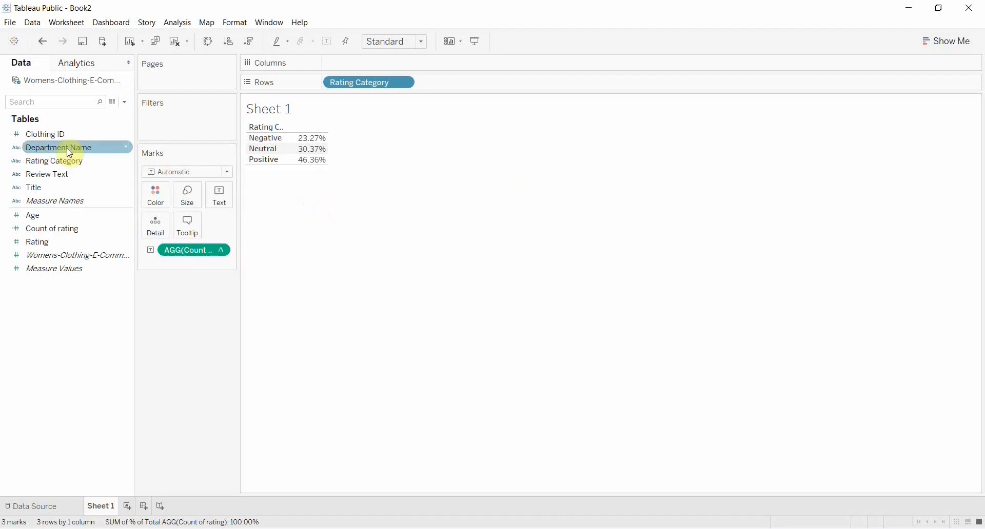
Step: Break the percentages down by department by placing Department Name before Rating Category on the Rows shelf
left_click_drag(67, 148, 326, 88)
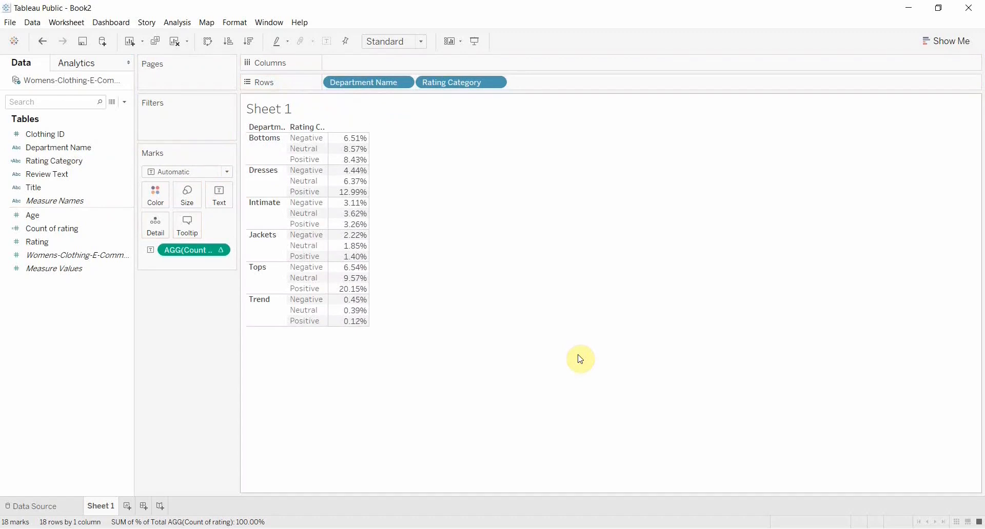
mouse_move(353, 167)
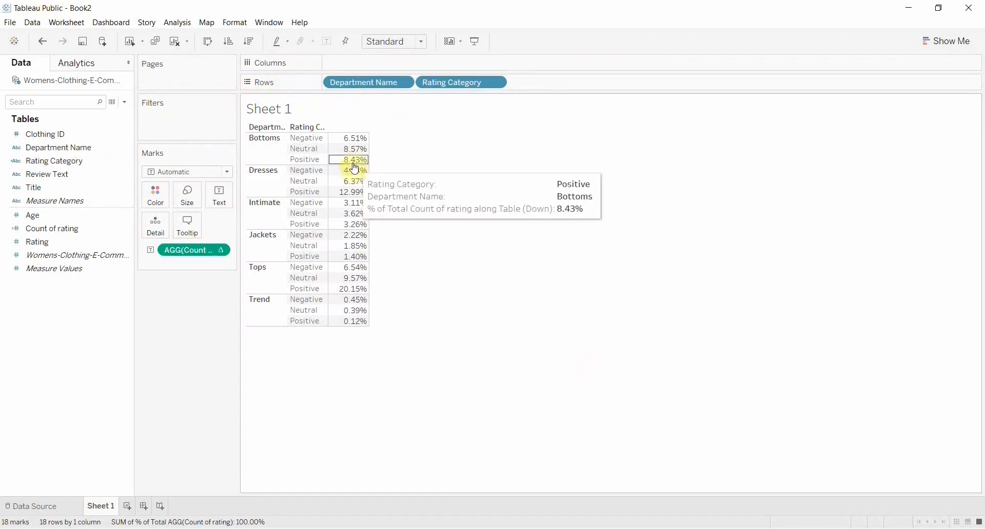
mouse_move(349, 147)
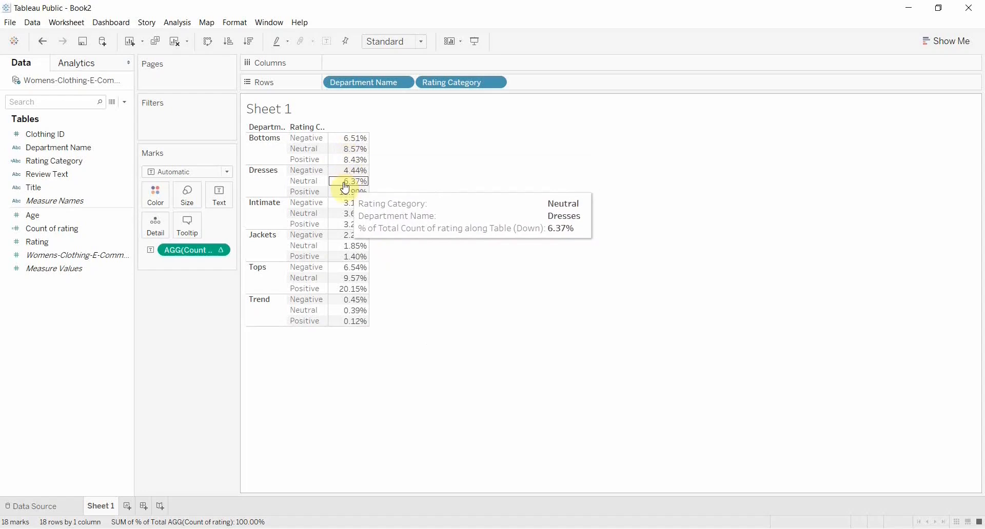
mouse_move(348, 218)
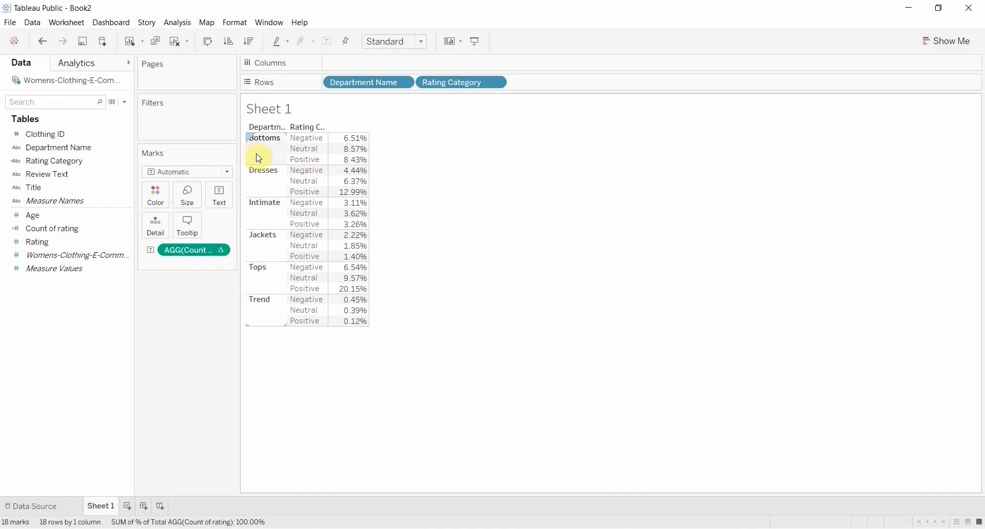
Step: Edit the Count of rating table calculation to compute percent of total using specific dimensions, with only Rating Category included
left_click(221, 251)
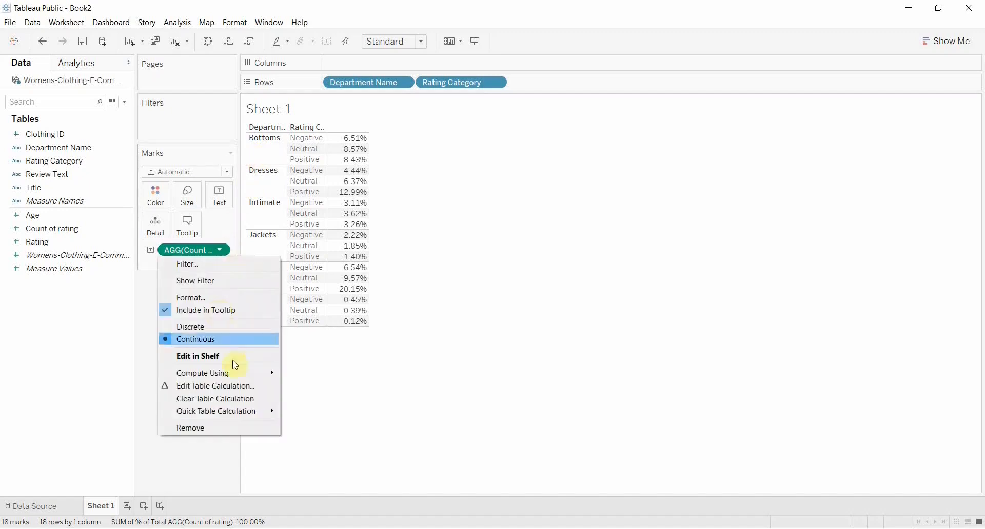
left_click(228, 388)
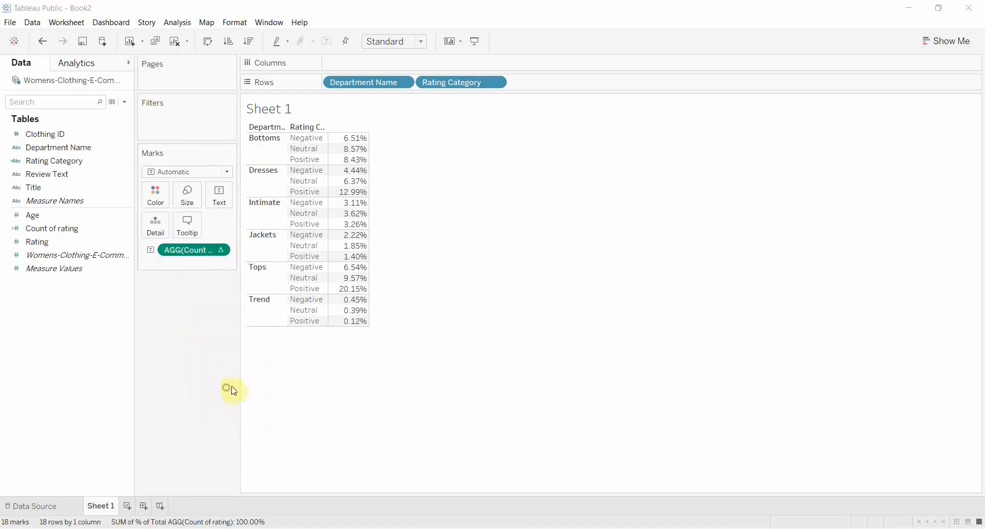
left_click(763, 351)
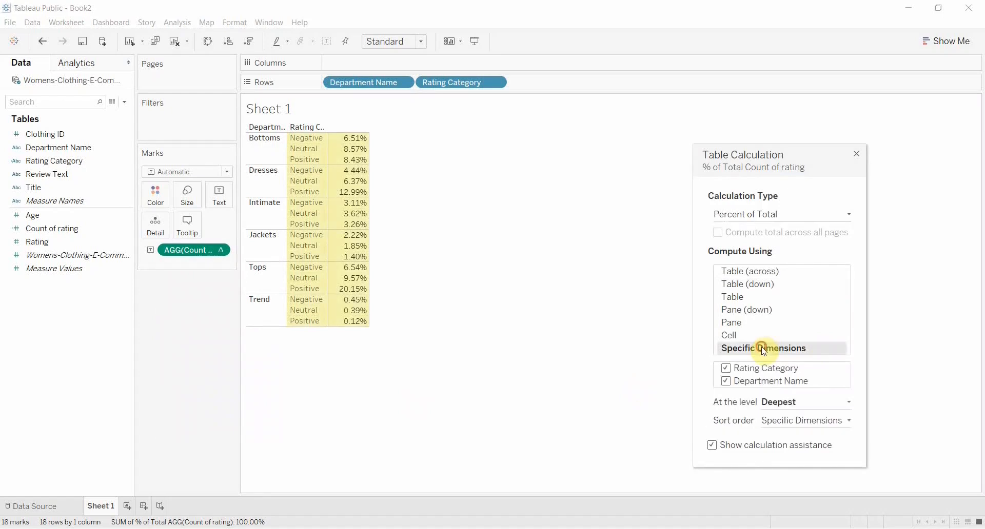
left_click(726, 381)
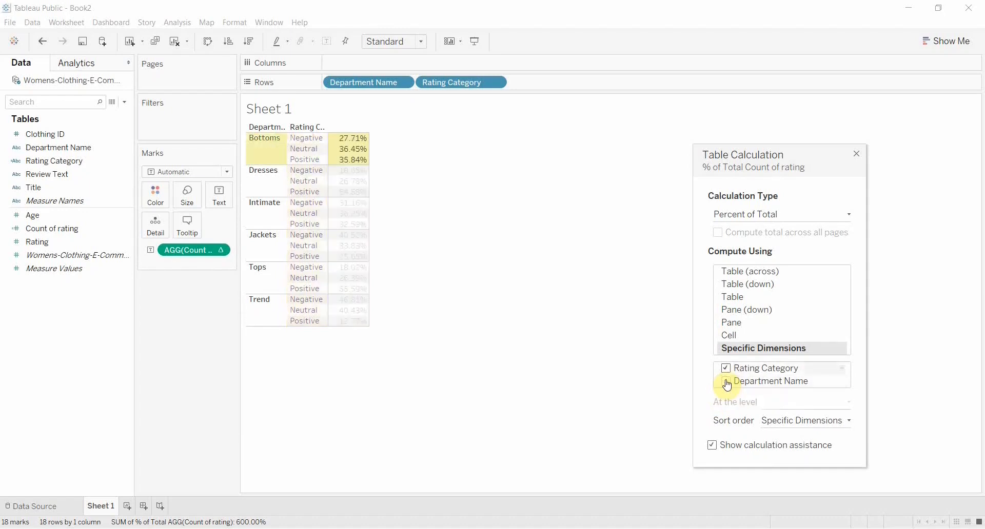
left_click(860, 154)
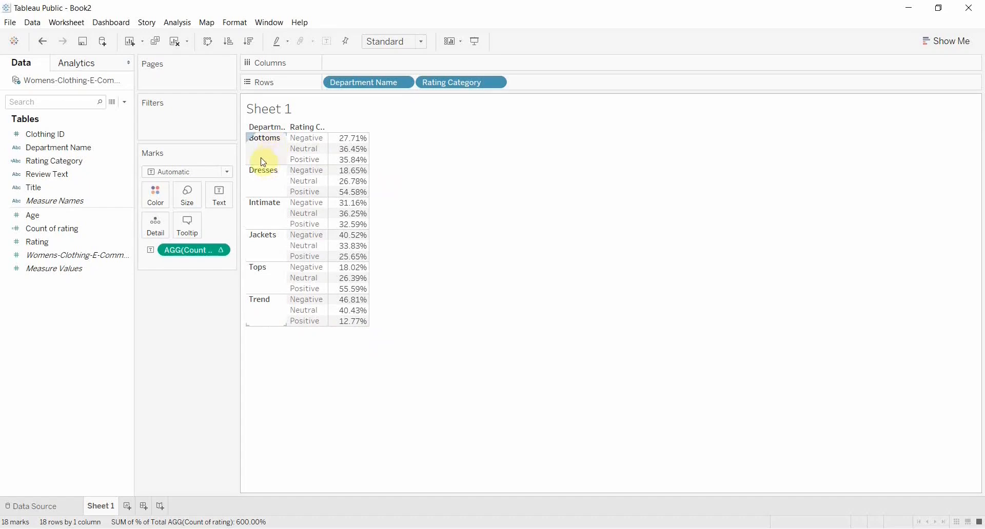
Step: Add all subtotals to the table so that each department gets its own total row
left_click(180, 22)
mouse_move(217, 134)
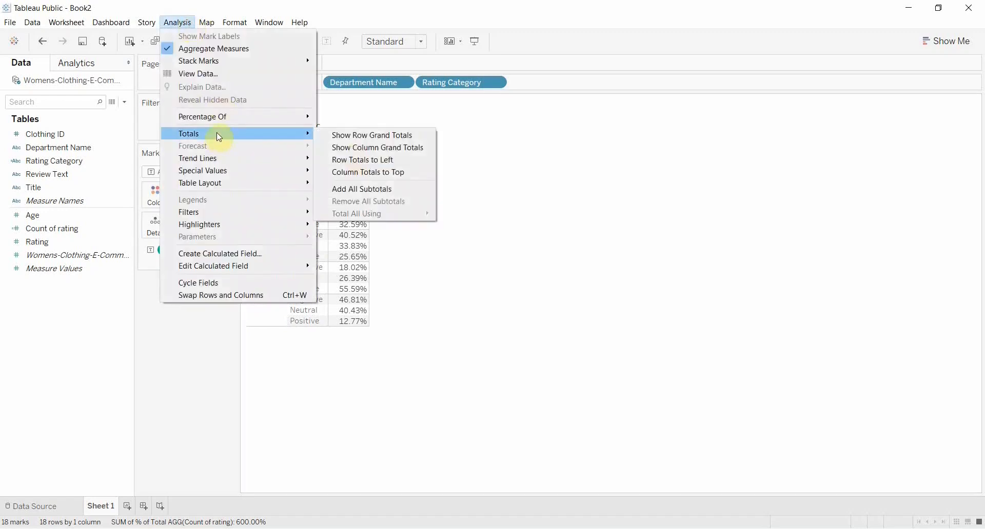
left_click(361, 189)
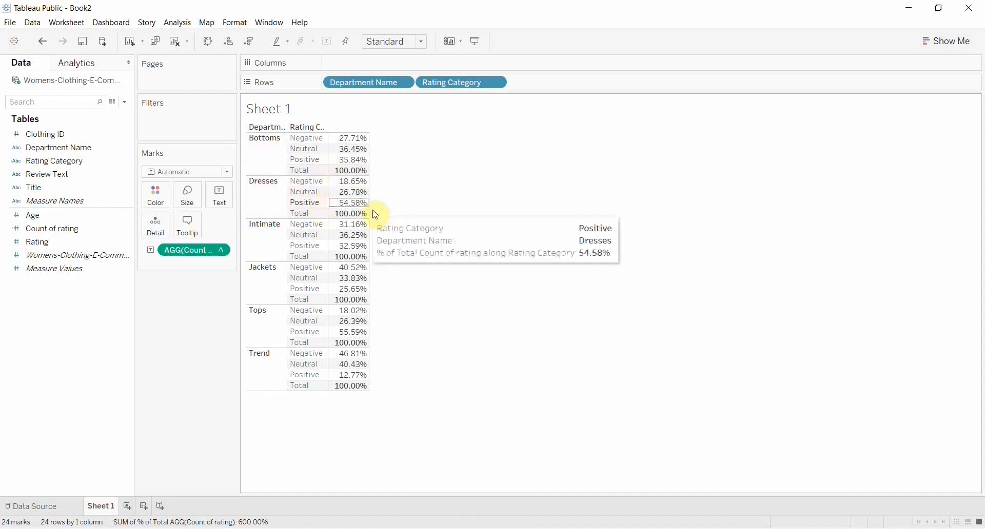
mouse_move(332, 202)
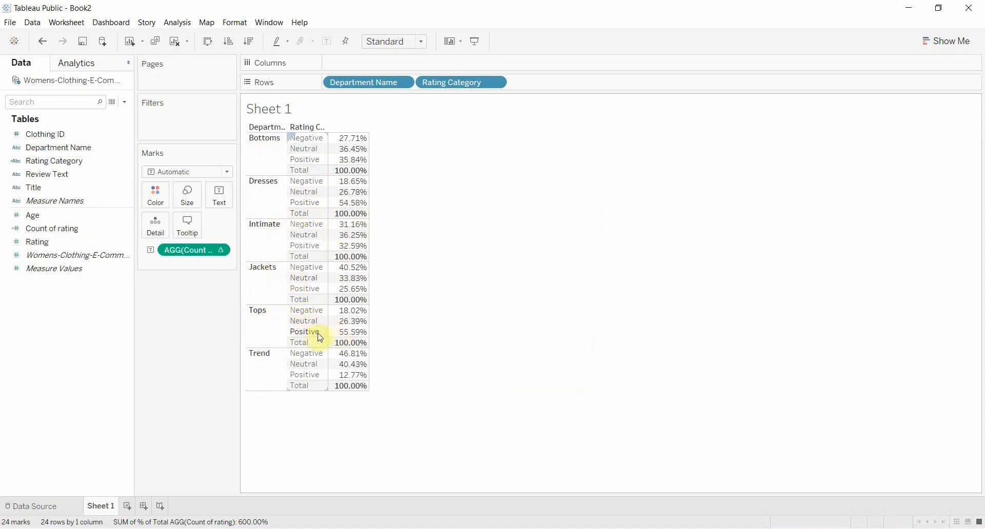
mouse_move(353, 336)
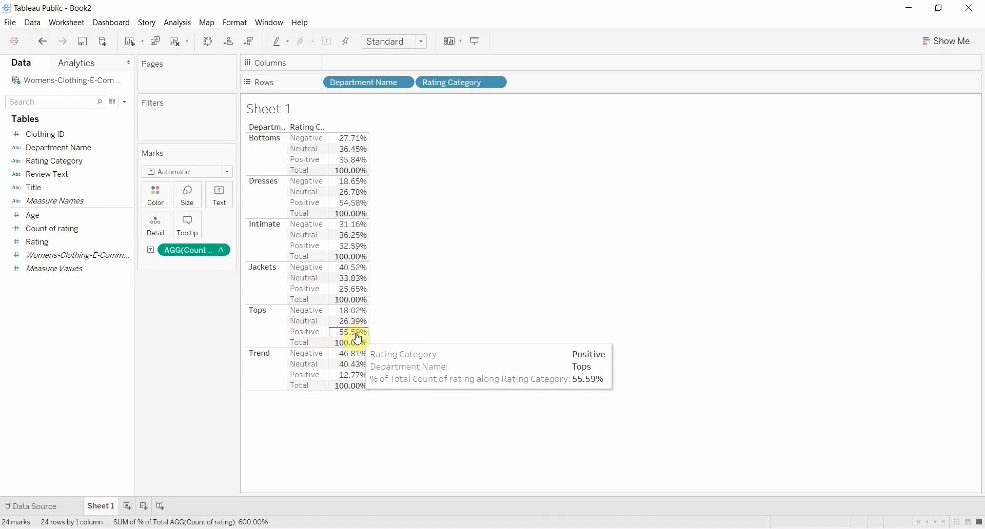
mouse_move(347, 361)
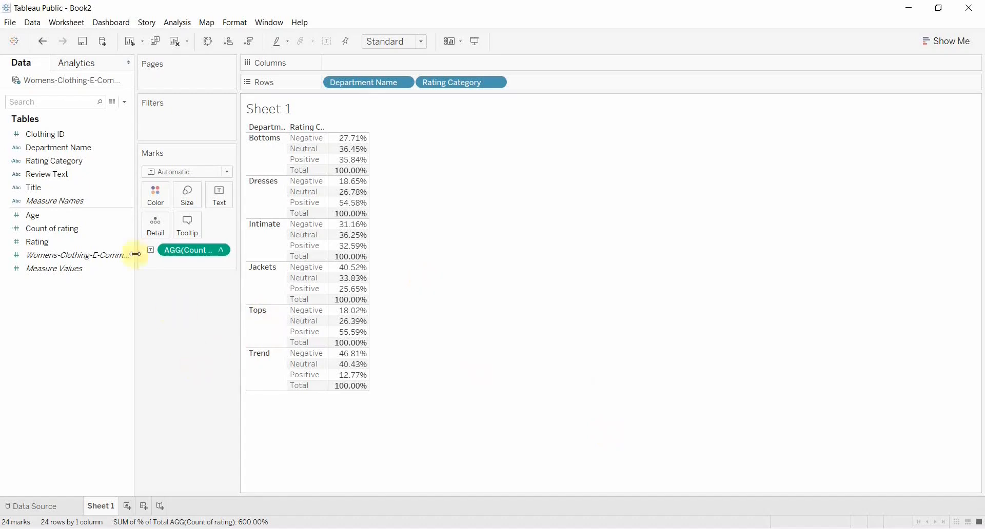
Step: Create a calculated field named "Star Department" and begin its formula with if [Count of rating] / TOTAL([Count of rating]) > 0.5 then
left_click(125, 103)
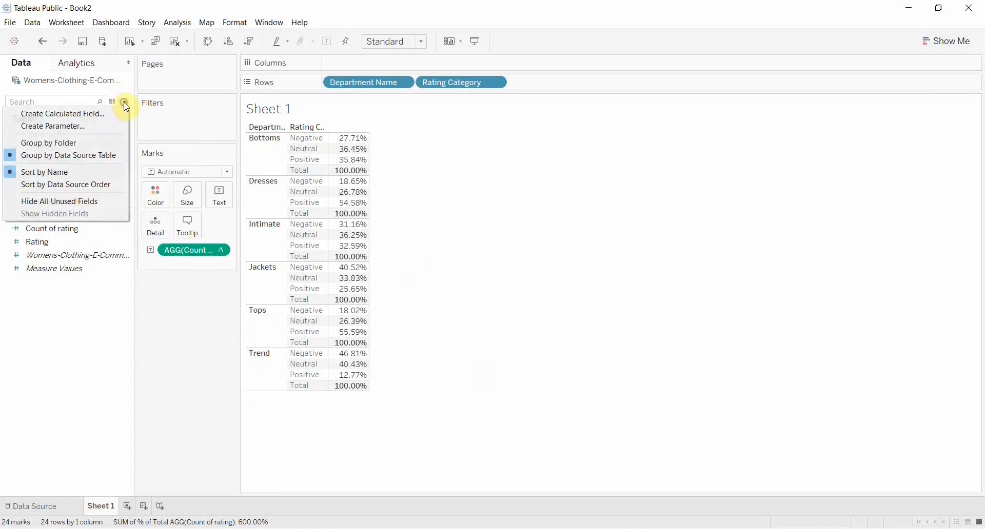
left_click(105, 114)
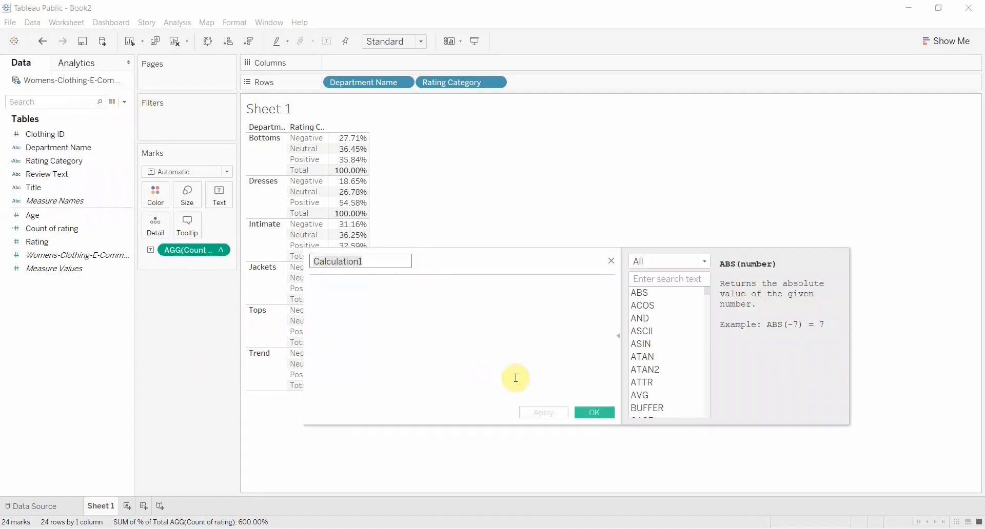
type("Star Department")
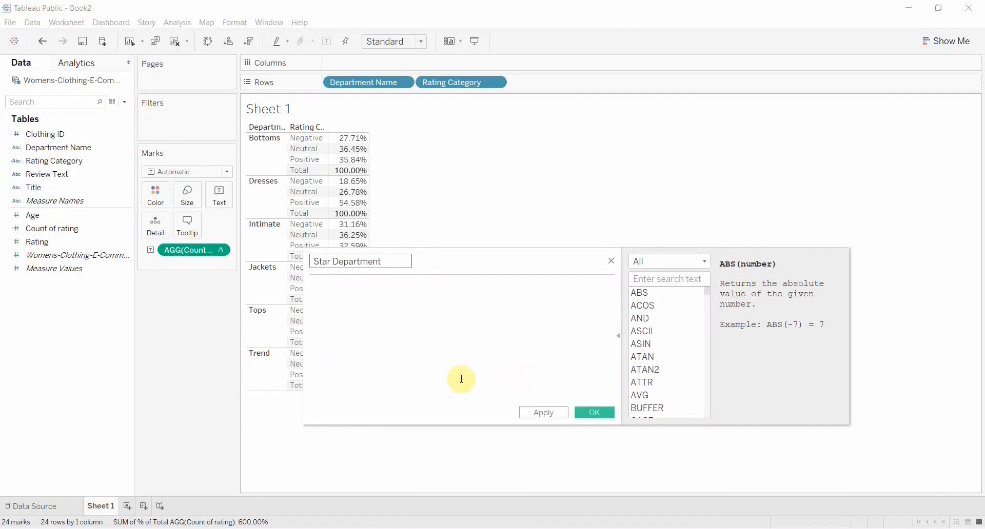
left_click(425, 353)
type("if")
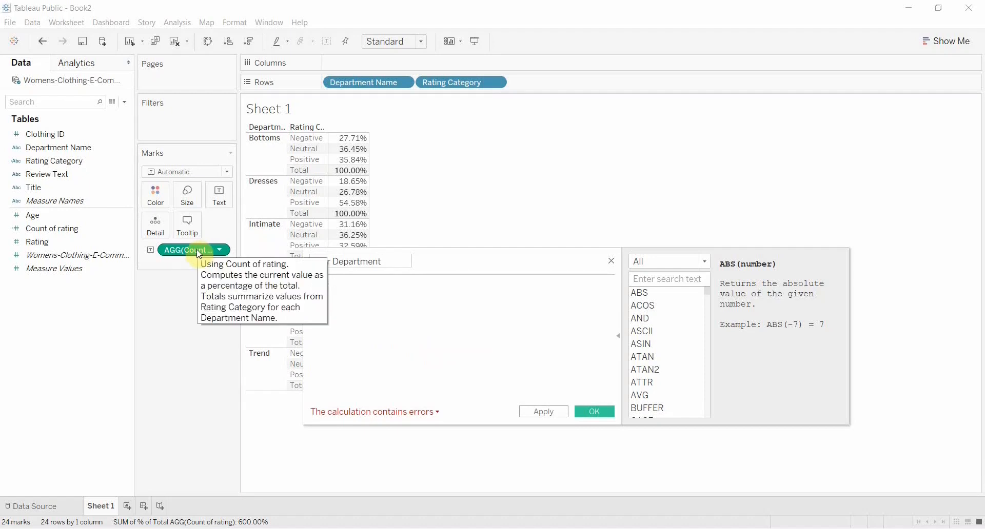
left_click_drag(199, 252, 446, 334)
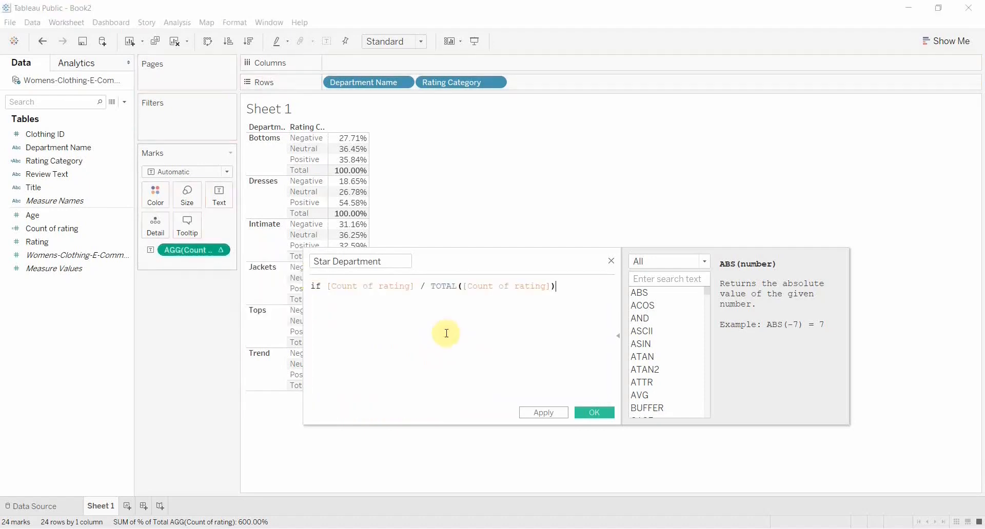
type("> 0.5 then")
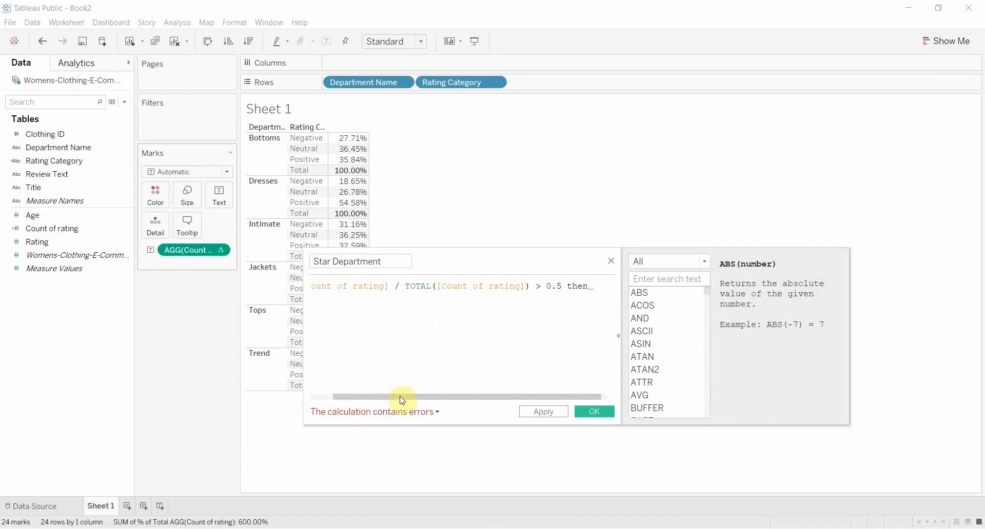
left_click_drag(394, 398, 371, 398)
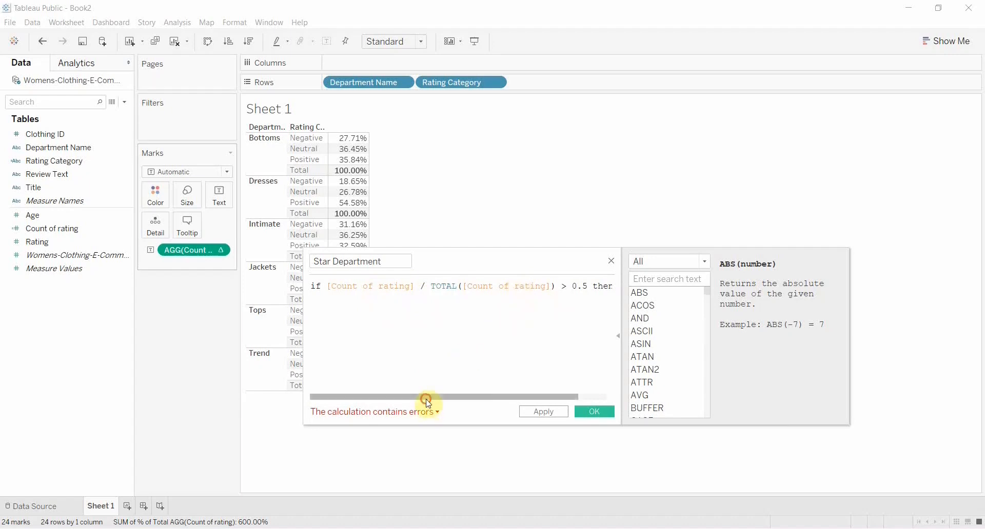
left_click_drag(427, 398, 534, 398)
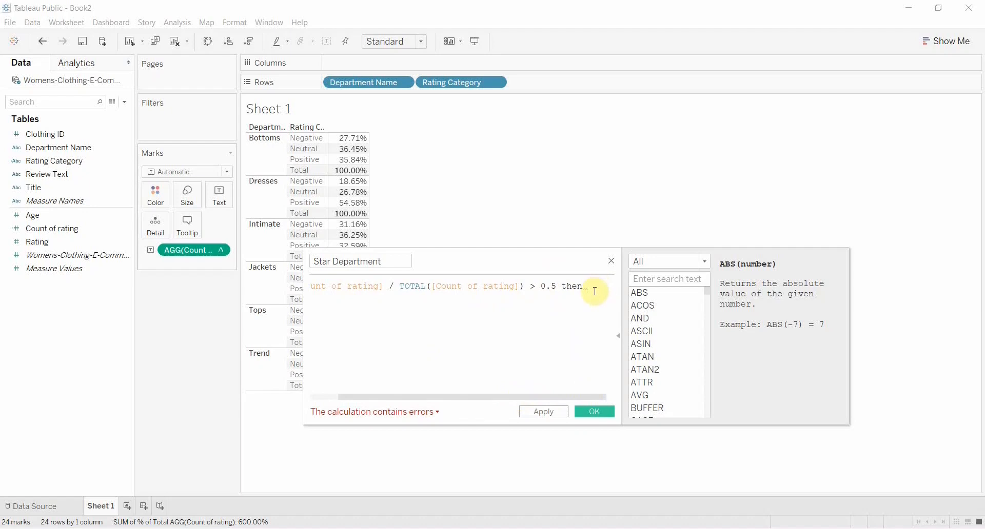
Step: Complete the Star Department formula with 'Star Department', else 'We will get there', end, and save the field
key("Return")
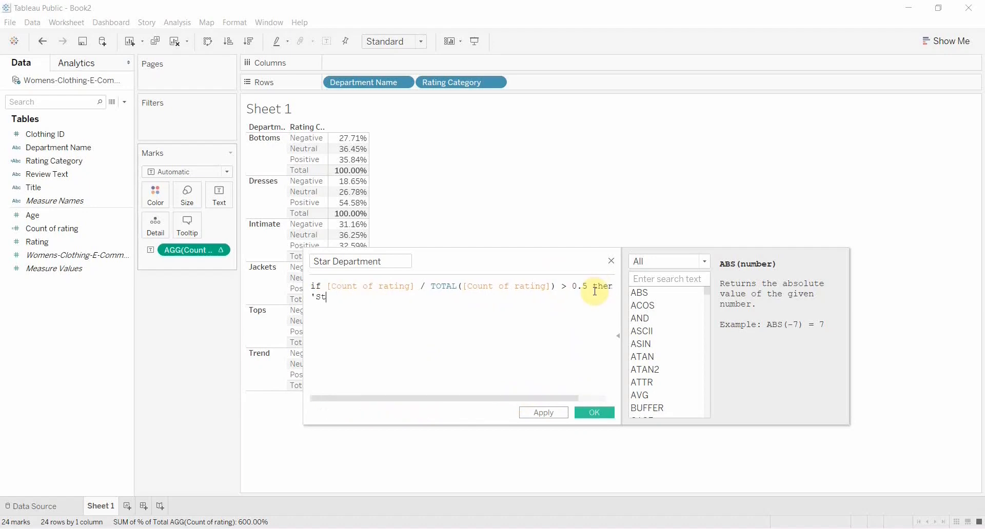
type("'Star Department'")
key("Return")
type("else ")
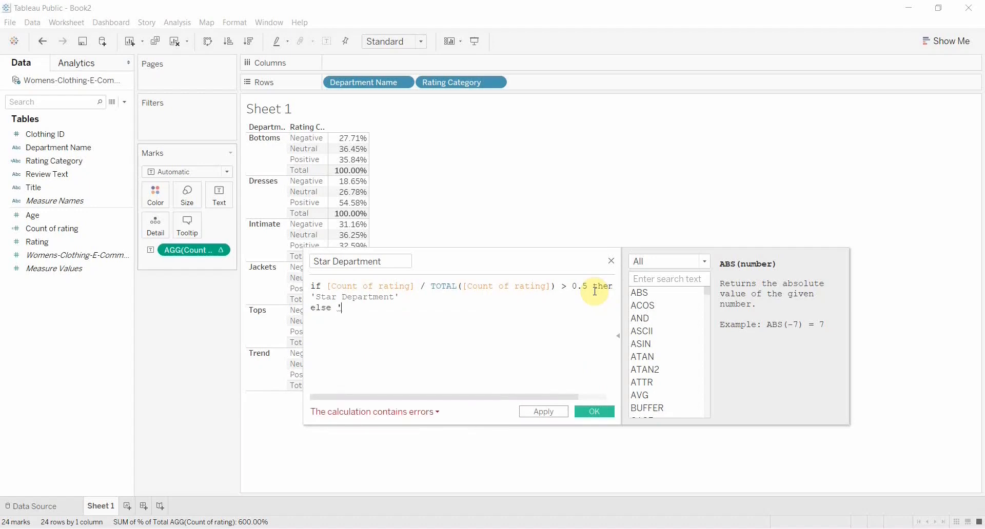
type("'We wil")
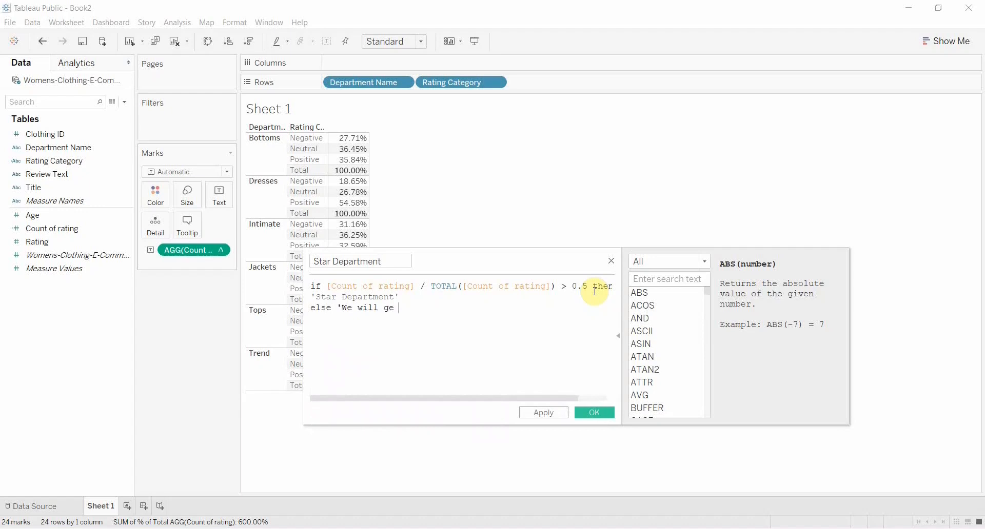
type("l get there'")
key("Return")
type("end")
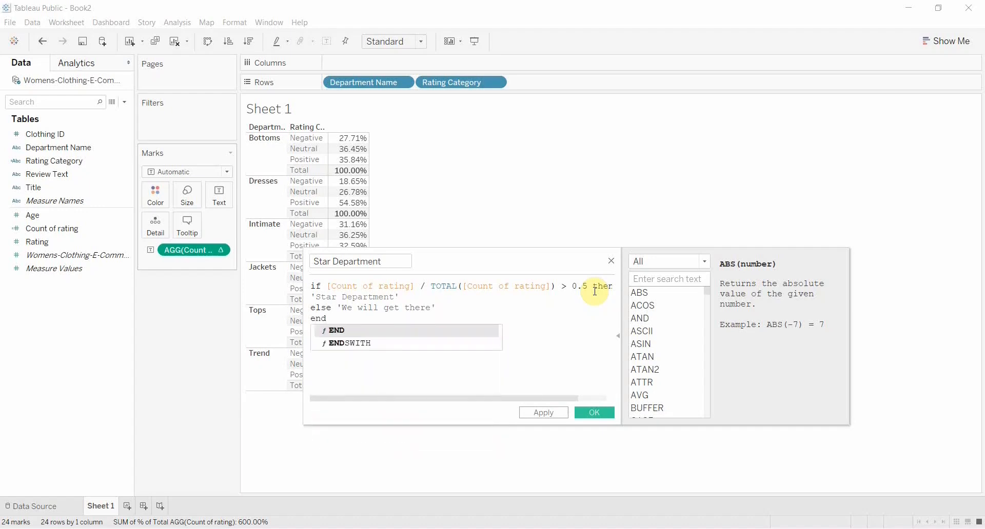
left_click(508, 301)
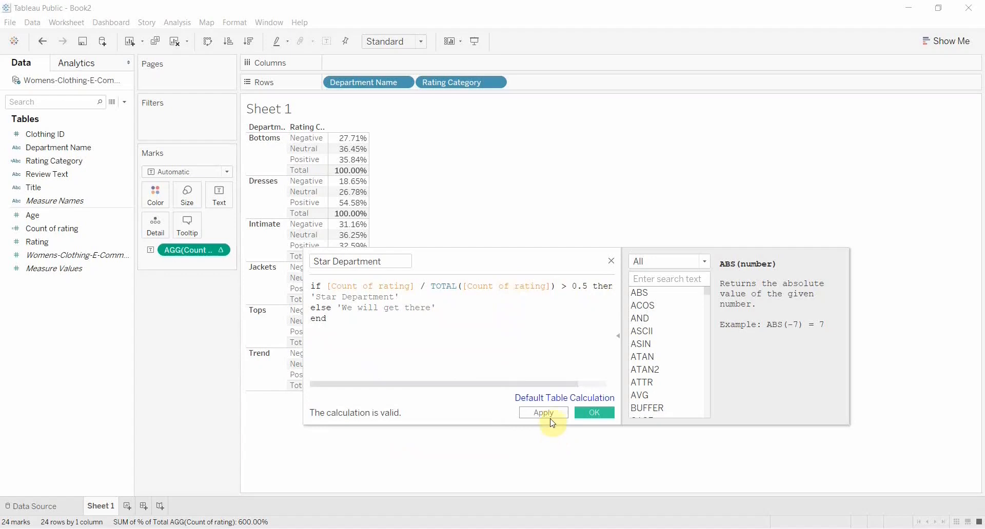
left_click(550, 413)
left_click(598, 414)
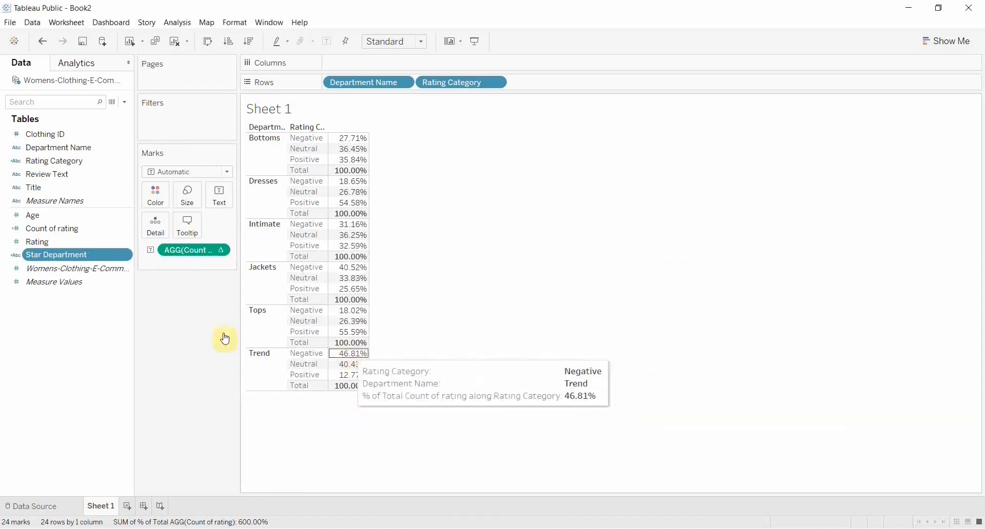
Step: Place Star Department after Rating Category on the Rows shelf and review the percentage condition in its formula
left_click_drag(64, 255, 583, 81)
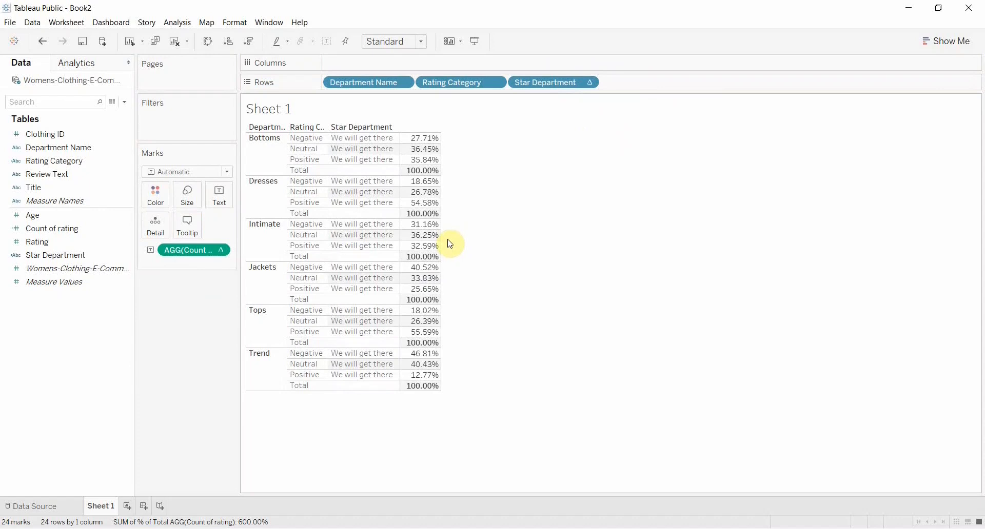
mouse_move(433, 199)
right_click(79, 257)
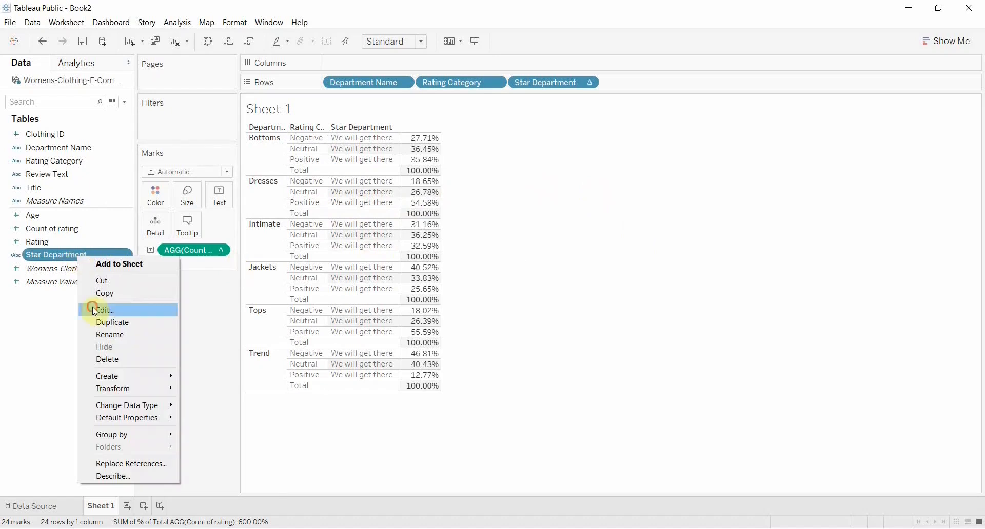
left_click(105, 310)
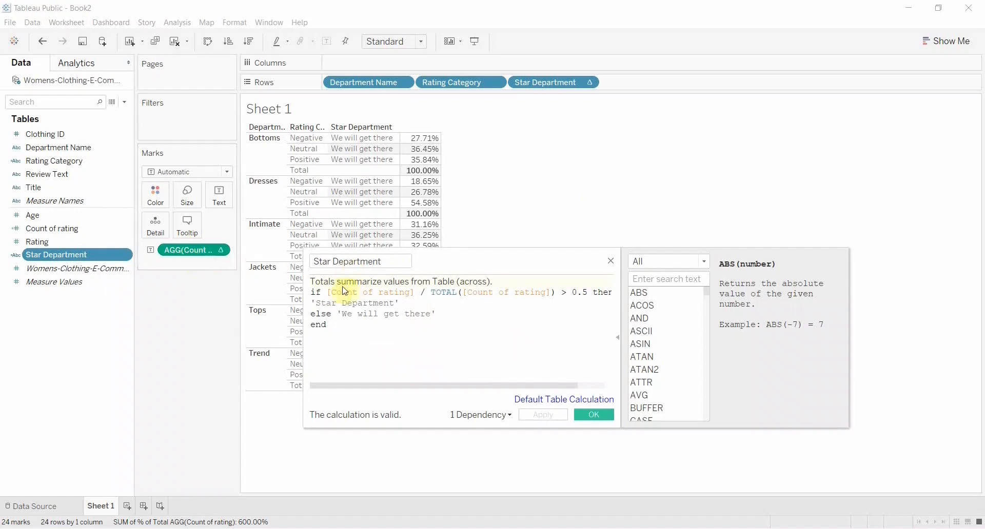
left_click_drag(327, 292, 577, 292)
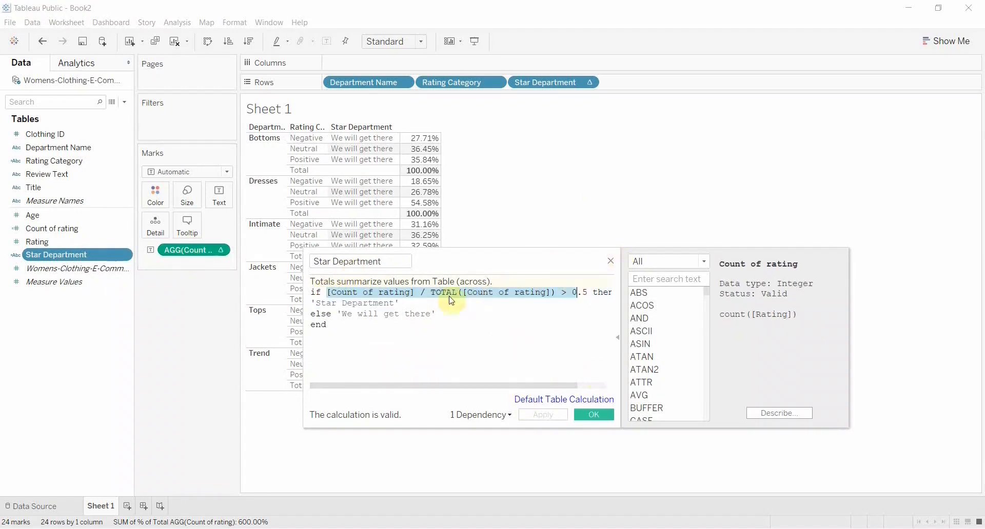
left_click(588, 416)
Step: Edit the Star Department table calculation to compute using specific dimensions, with only Rating Category included
left_click(589, 83)
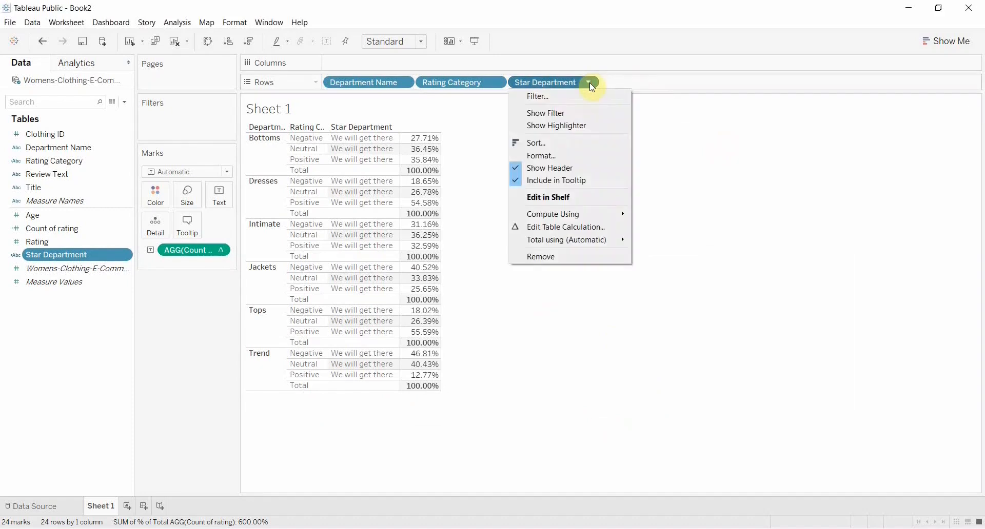
left_click(557, 227)
left_click(747, 304)
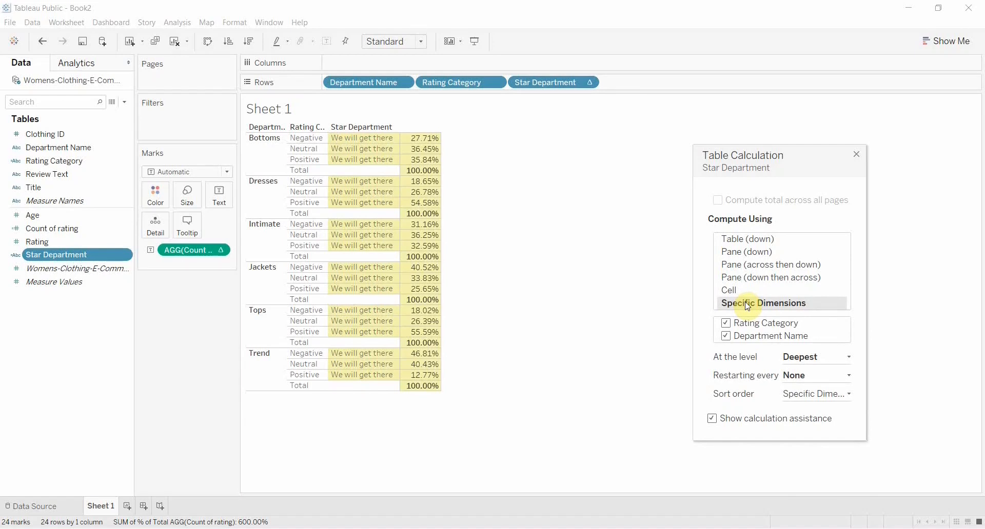
left_click(725, 337)
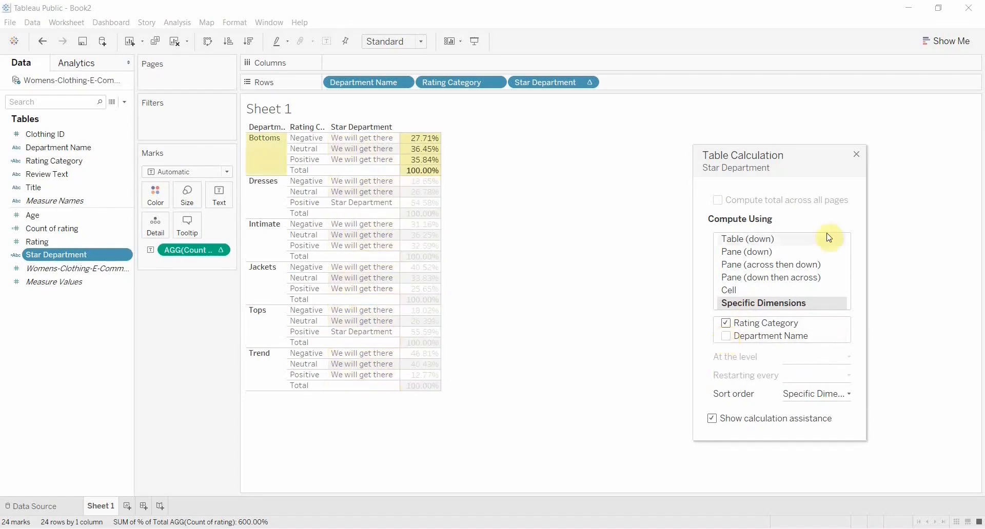
left_click(857, 155)
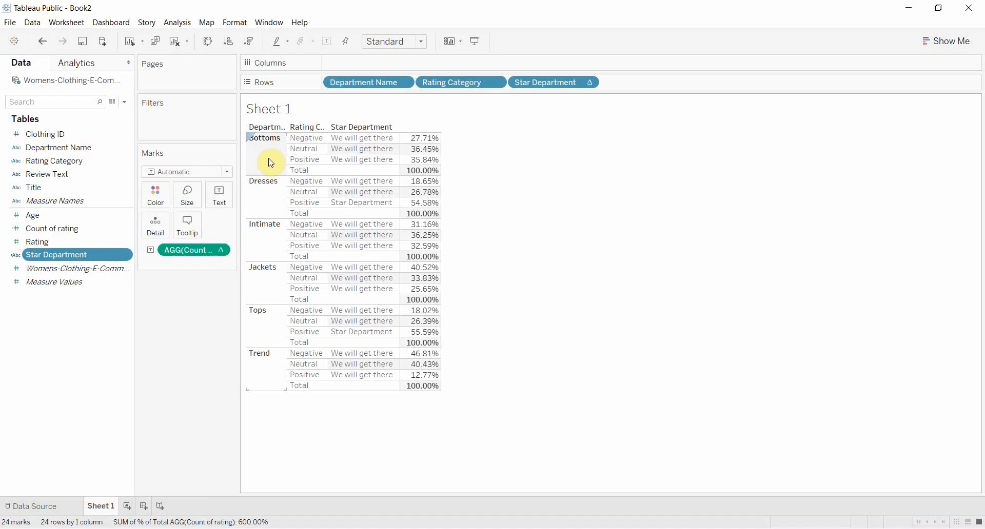
Step: Edit the Star Department formula and insert the opening line if [Rating Category] = 'Positive' above the existing condition
right_click(92, 256)
left_click(120, 308)
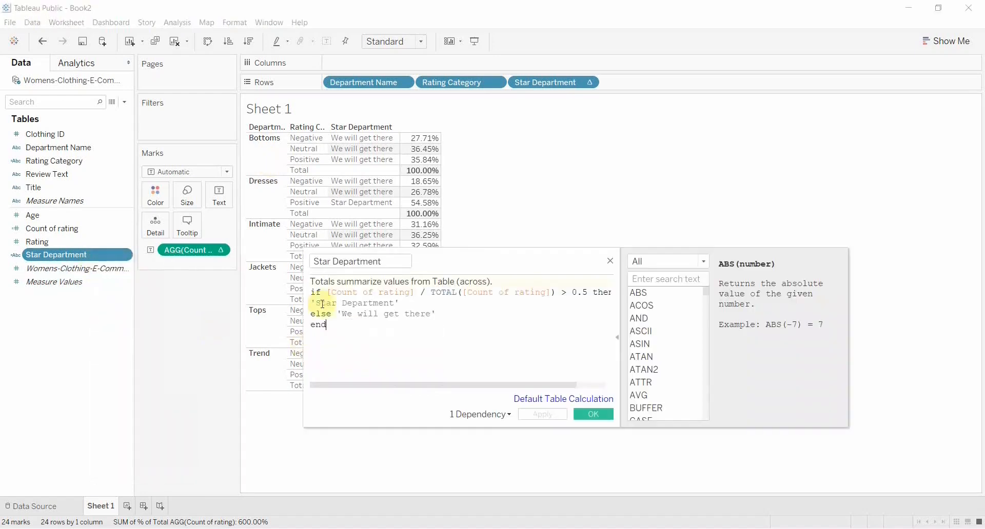
key("Return")
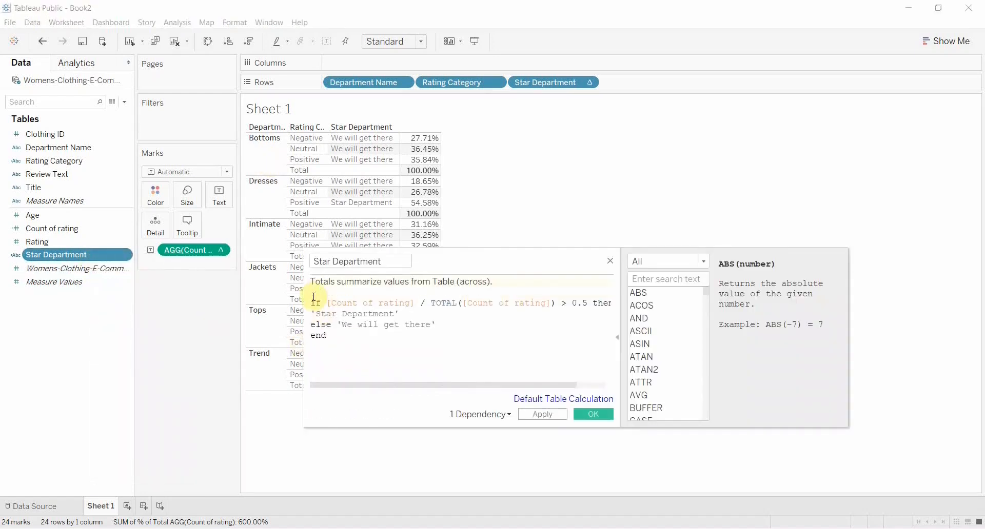
type("if")
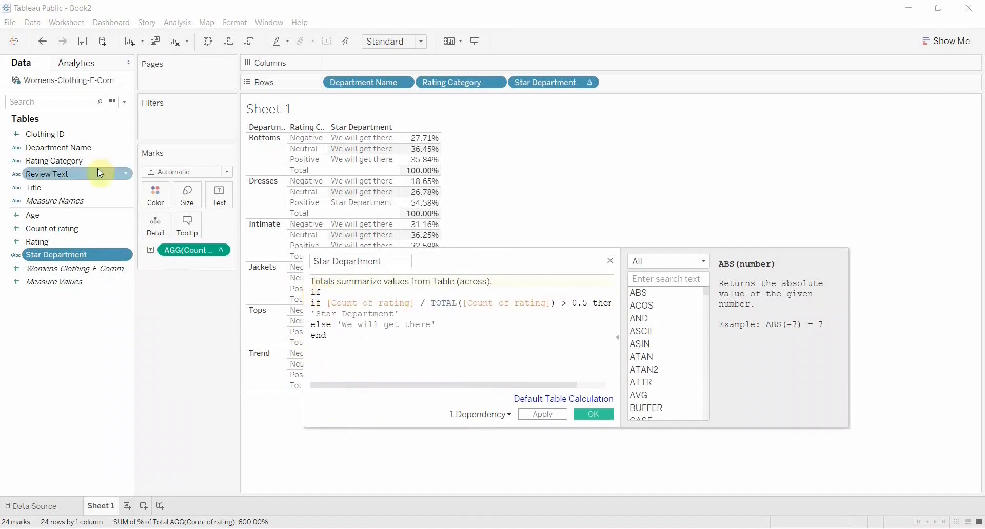
left_click_drag(49, 160, 339, 291)
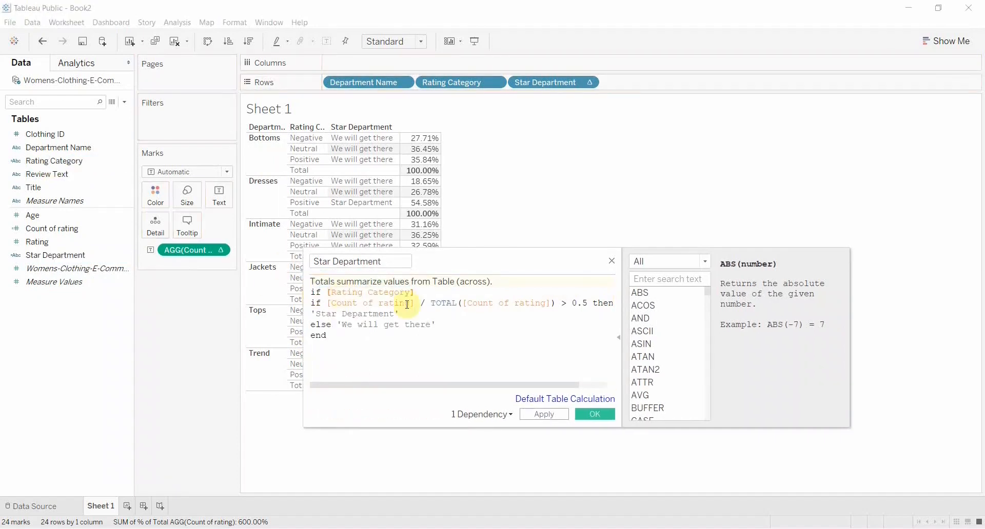
type("= 'Positi")
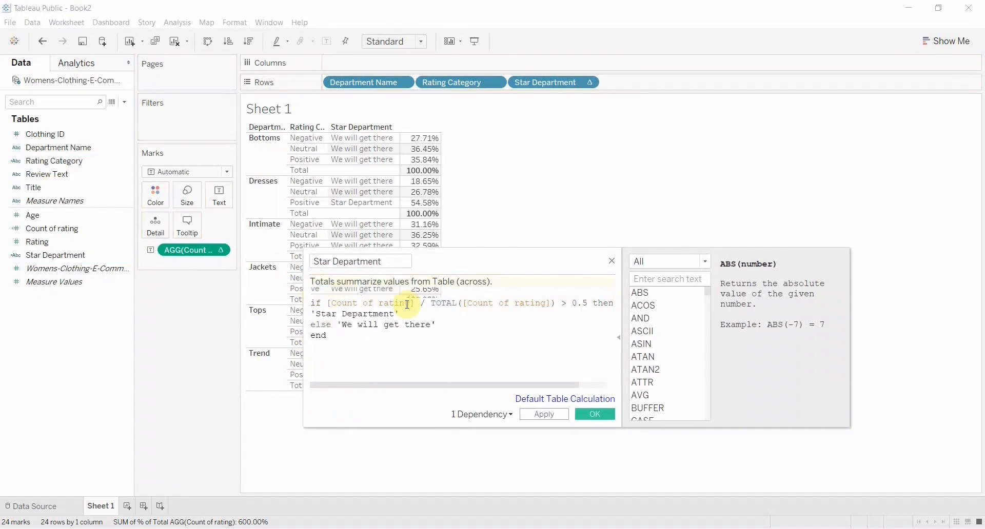
type("ve")
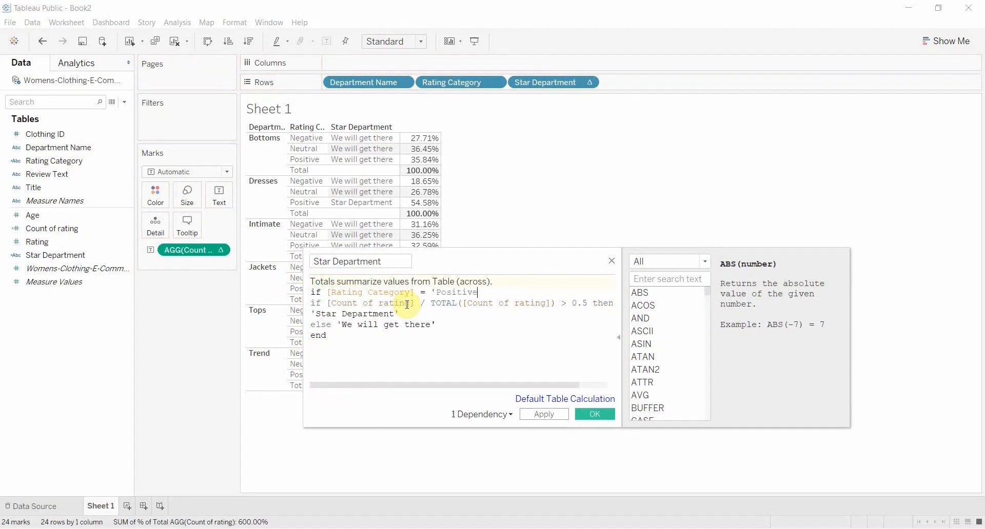
type("'")
Step: Close the outer condition with else "" and end below the inner block, and add then after 'Positive' in the first line
left_click(405, 336)
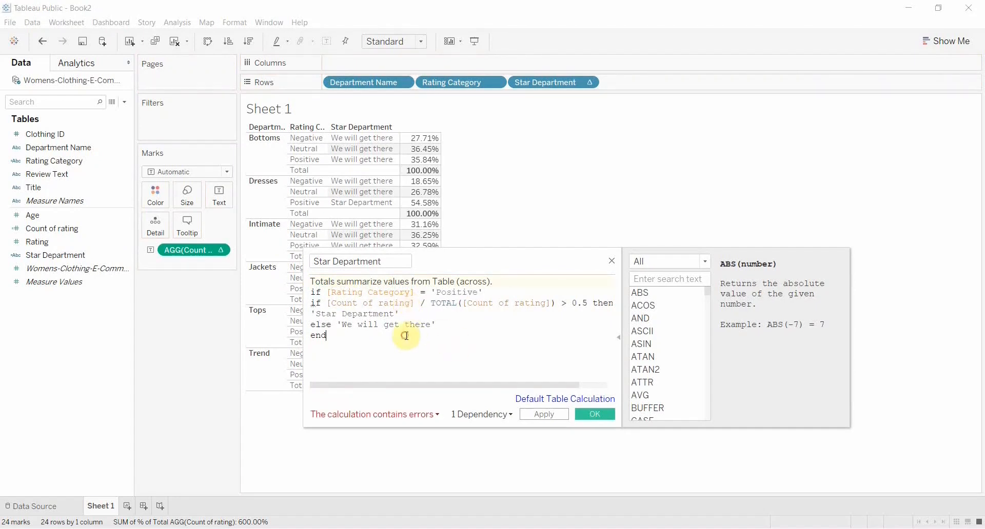
key("Return")
type("else \"")
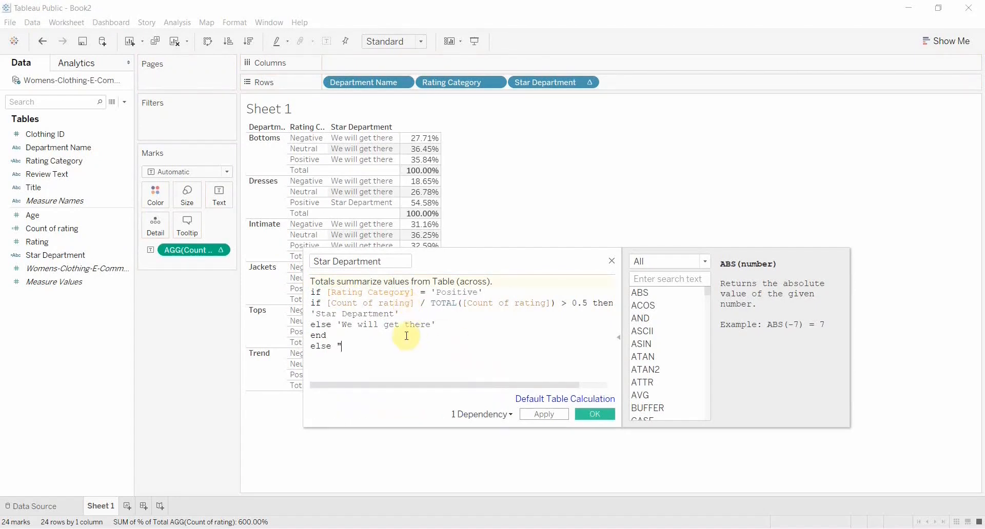
type("\" end")
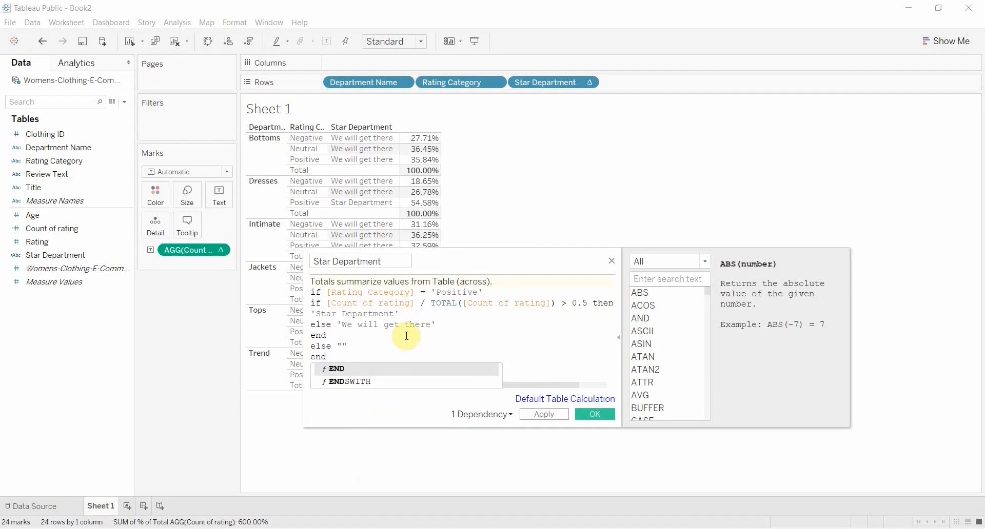
left_click(406, 336)
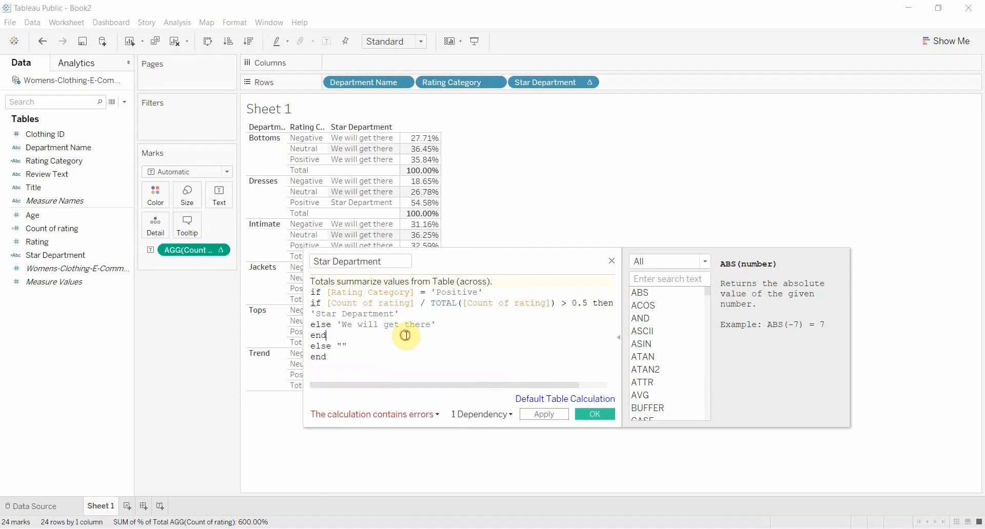
left_click(390, 413)
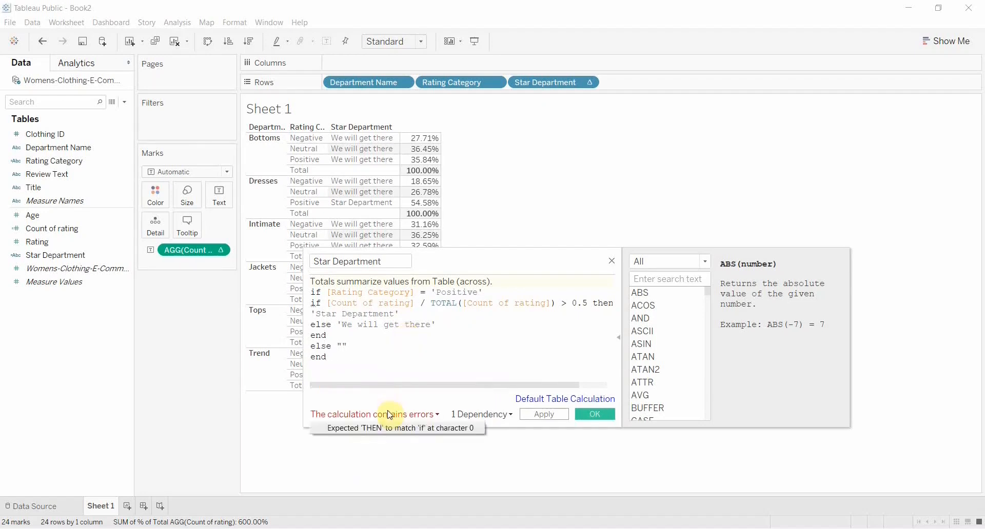
left_click(494, 290)
type("then")
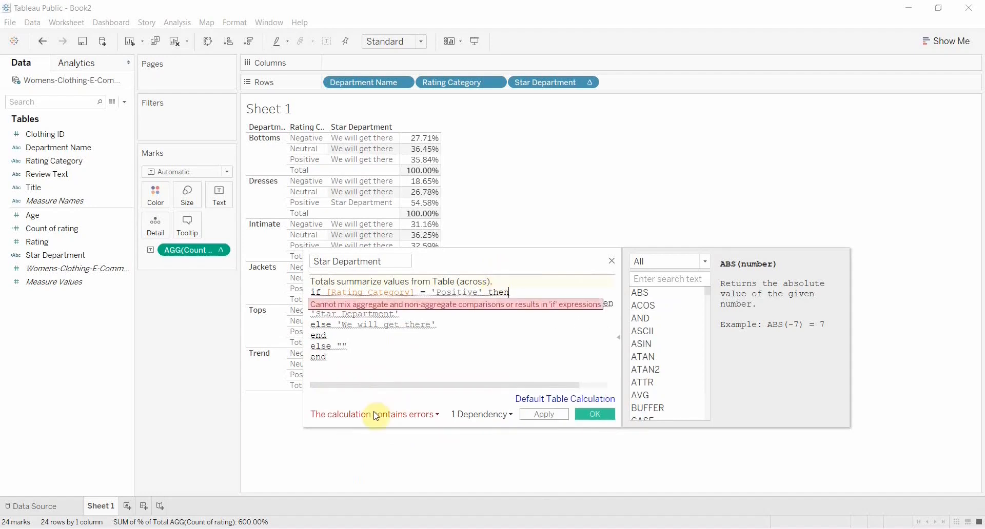
Step: Check the formula error, wrap [Rating Category] in attr() to aggregate it, and save the Star Department field
left_click(376, 415)
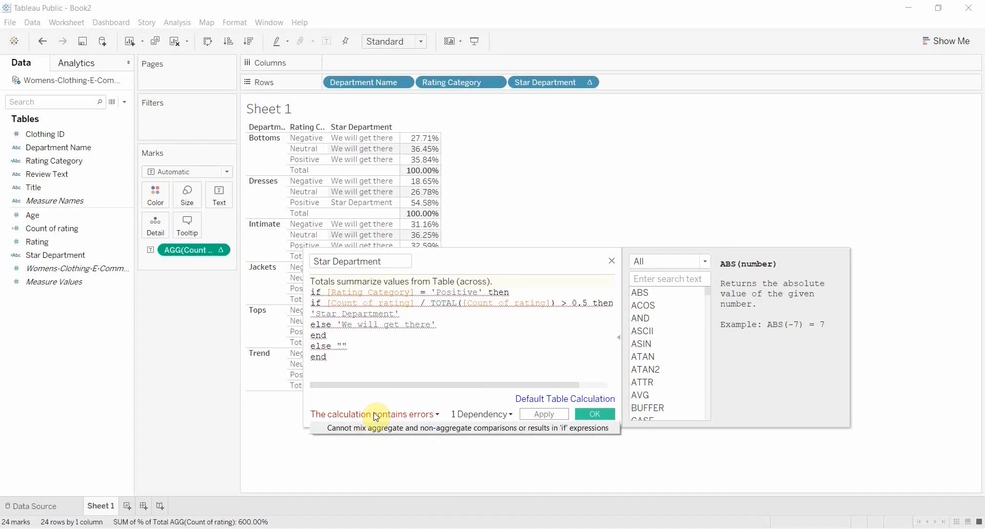
left_click(329, 292)
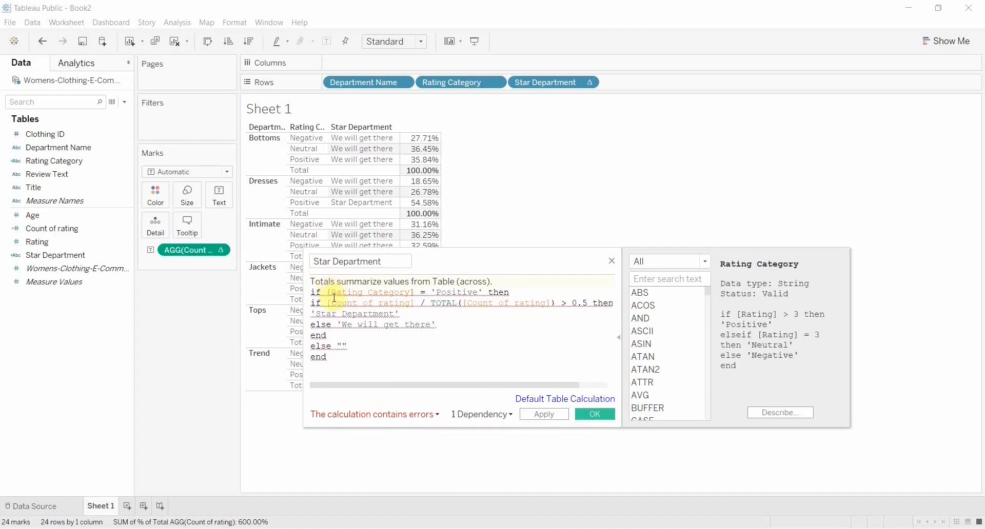
type("attr(")
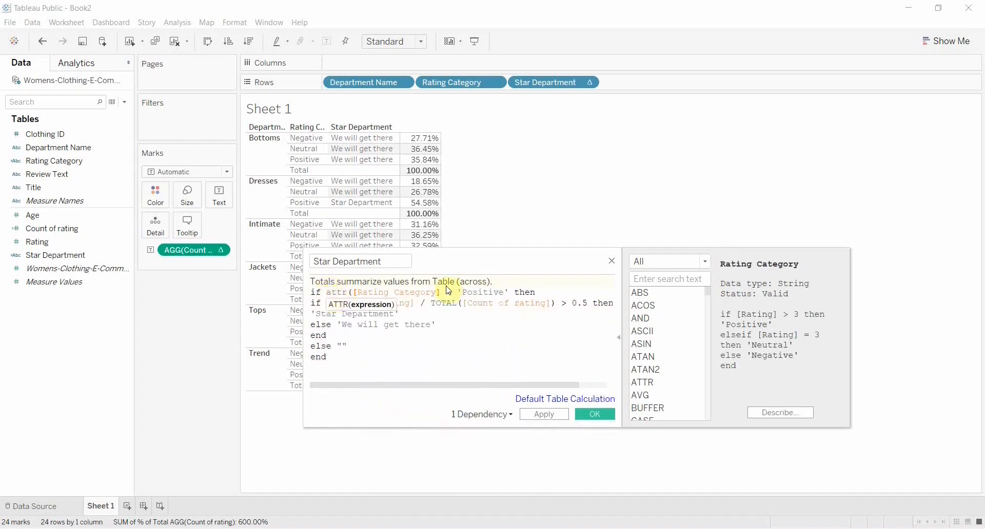
left_click(443, 293)
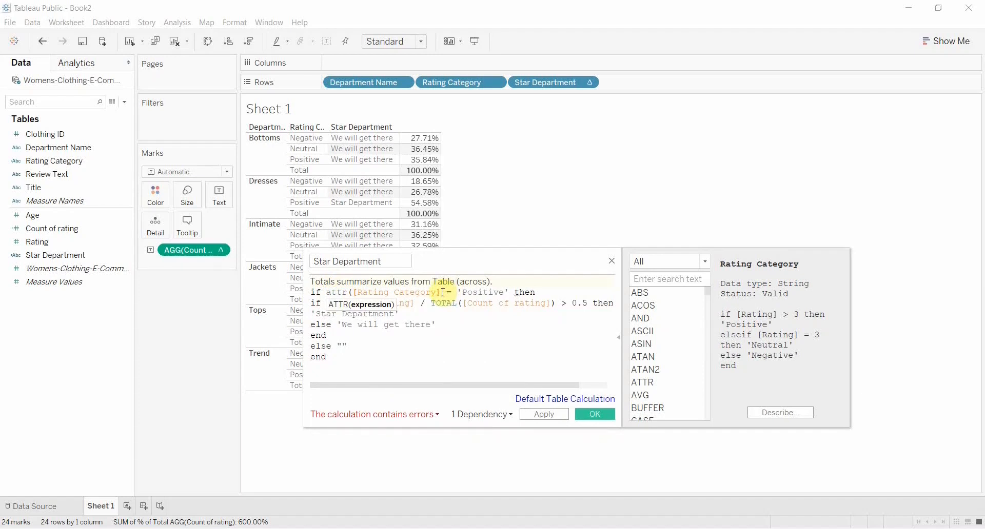
type(")")
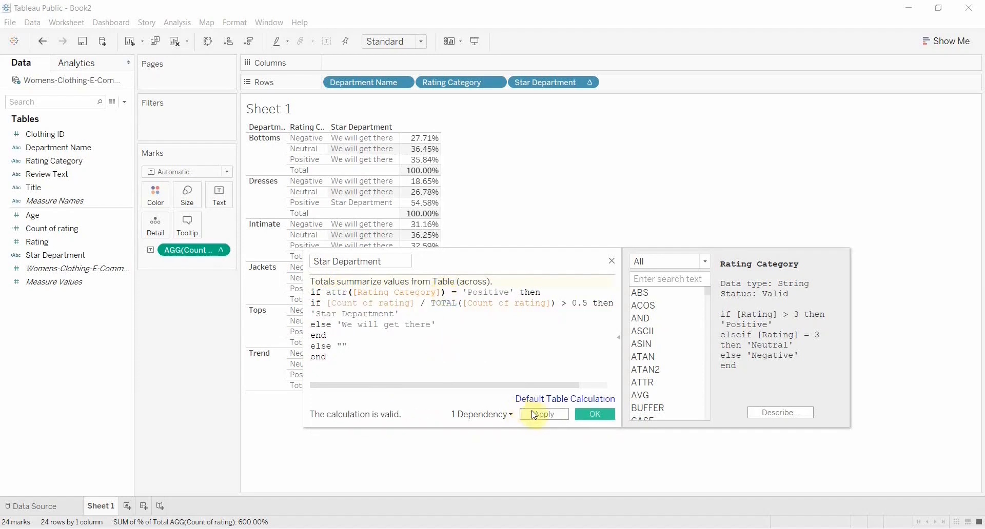
left_click(544, 414)
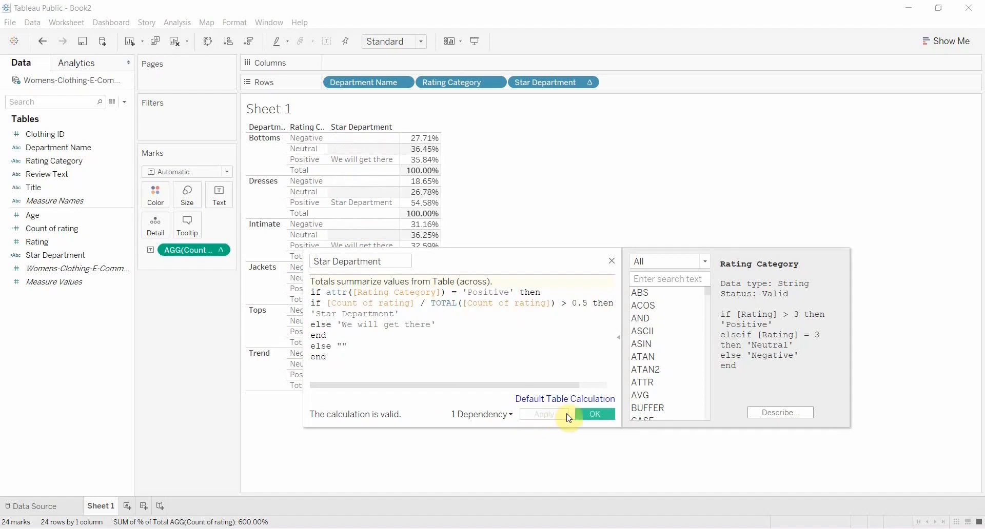
left_click(595, 414)
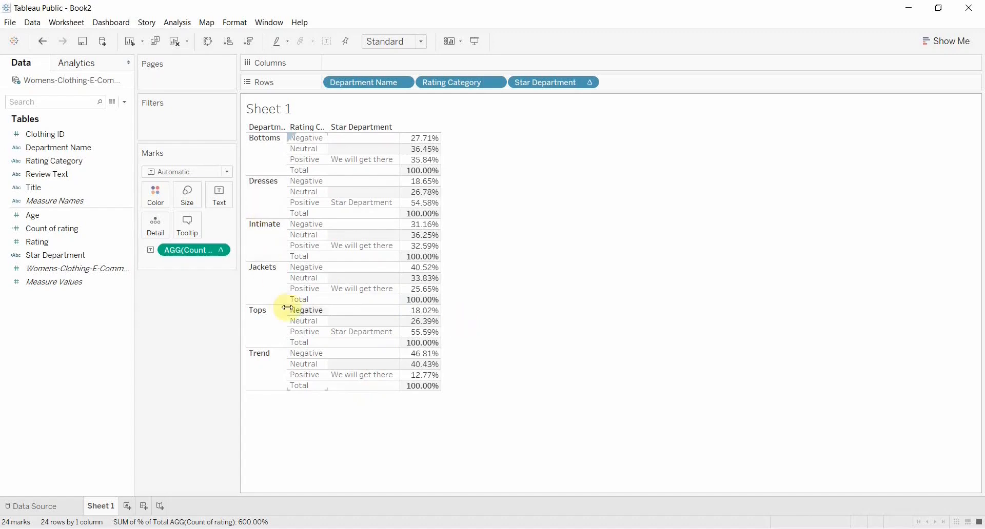
Step: Add Star Department as a filter with all listed values selected
left_click_drag(59, 256, 175, 130)
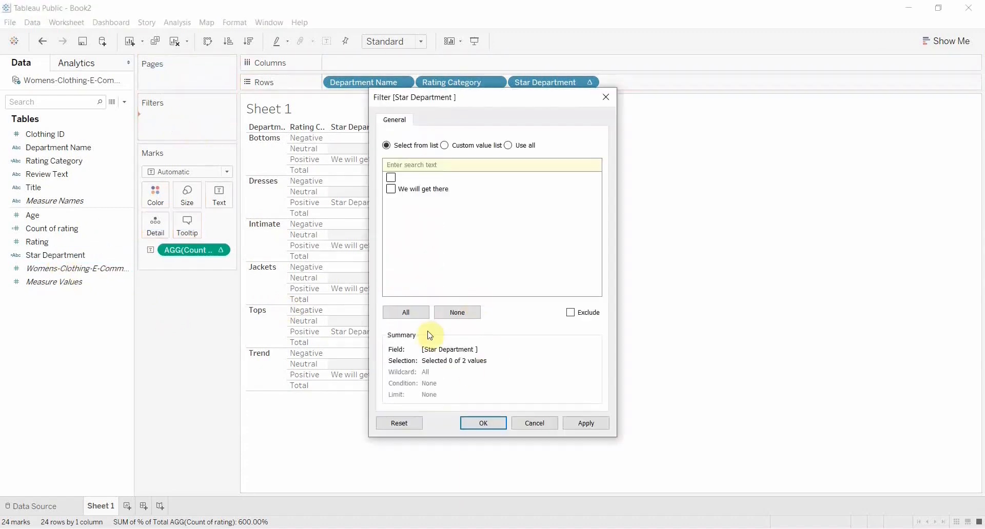
left_click(411, 314)
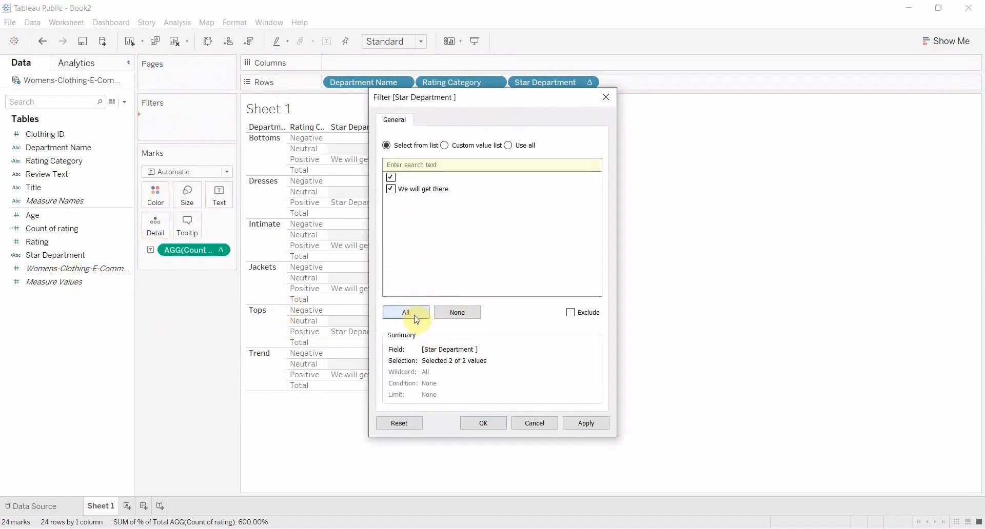
left_click(586, 424)
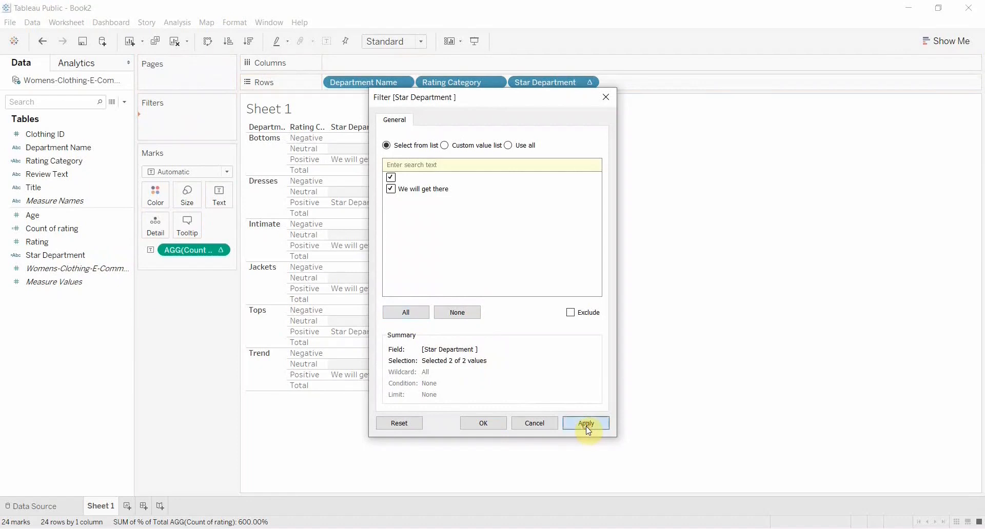
left_click(486, 423)
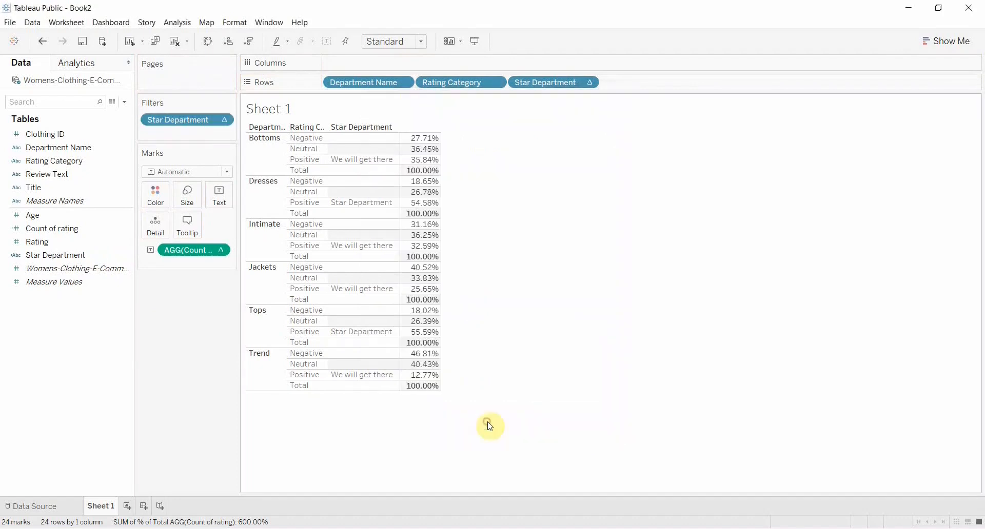
Step: Set the Star Department filter's table calculation to compute using specific dimensions, with only Rating Category included
left_click(223, 120)
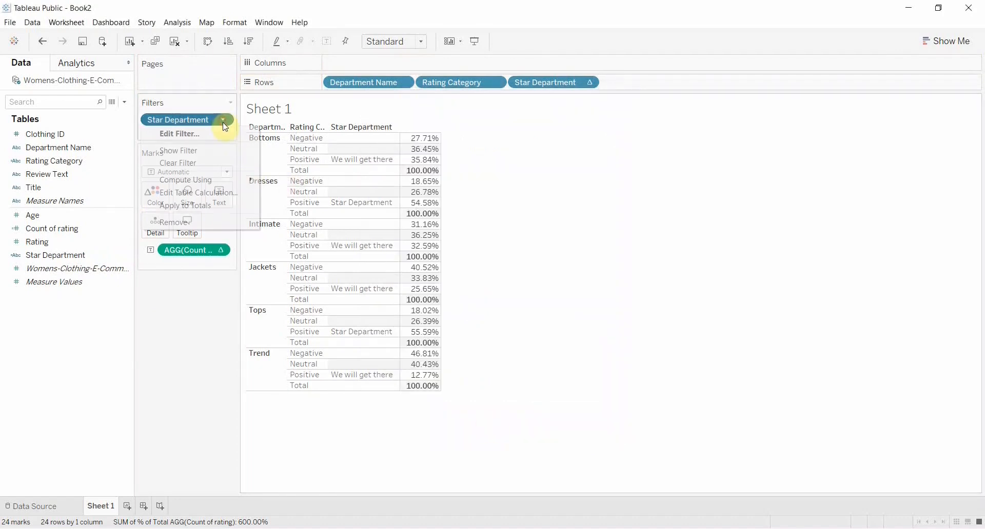
left_click(189, 193)
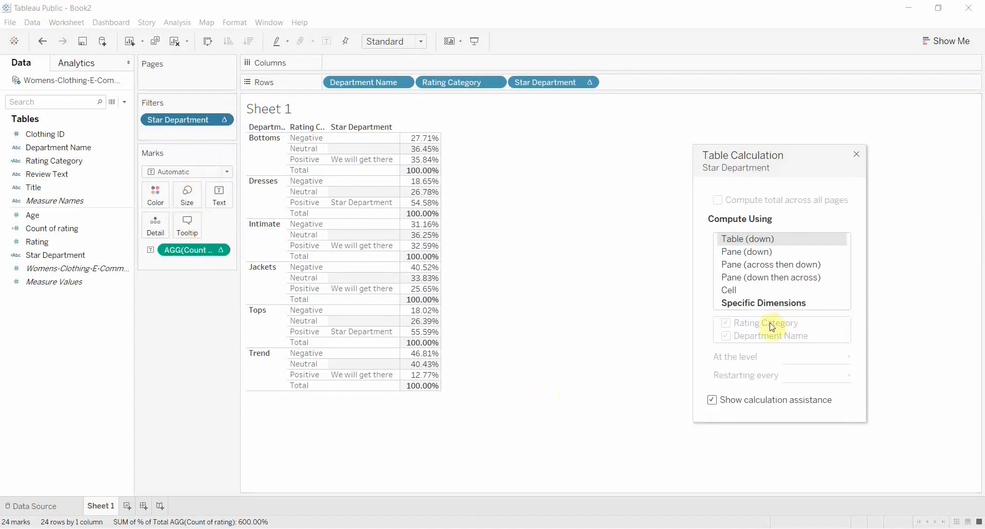
left_click(771, 304)
left_click(725, 337)
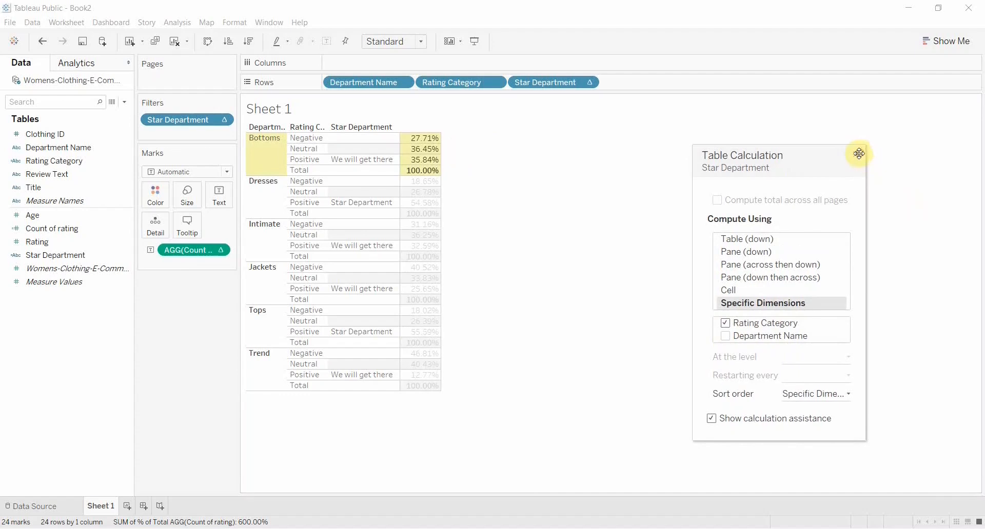
left_click(856, 155)
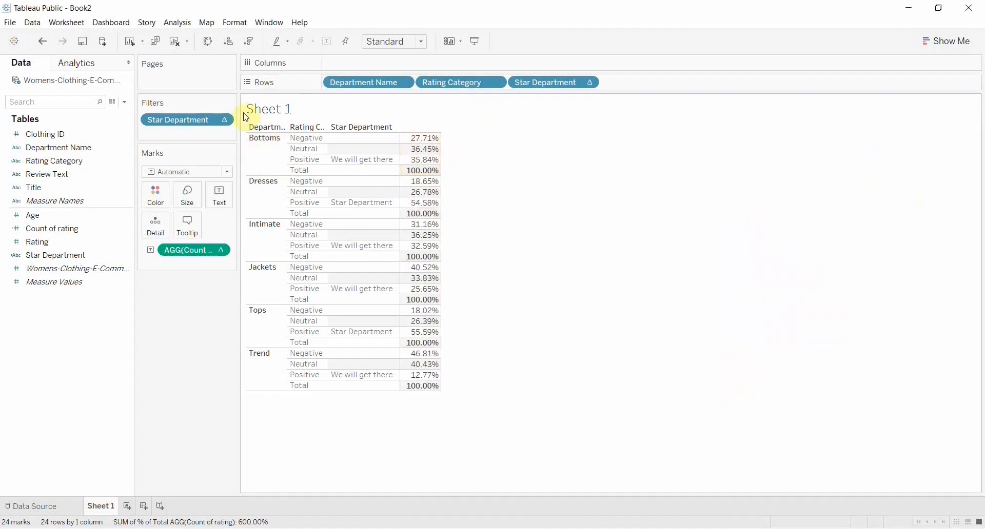
Step: Edit the Star Department filter to keep only the Star Department value, excluding the blank and 'We will get there'
left_click(222, 120)
left_click(213, 133)
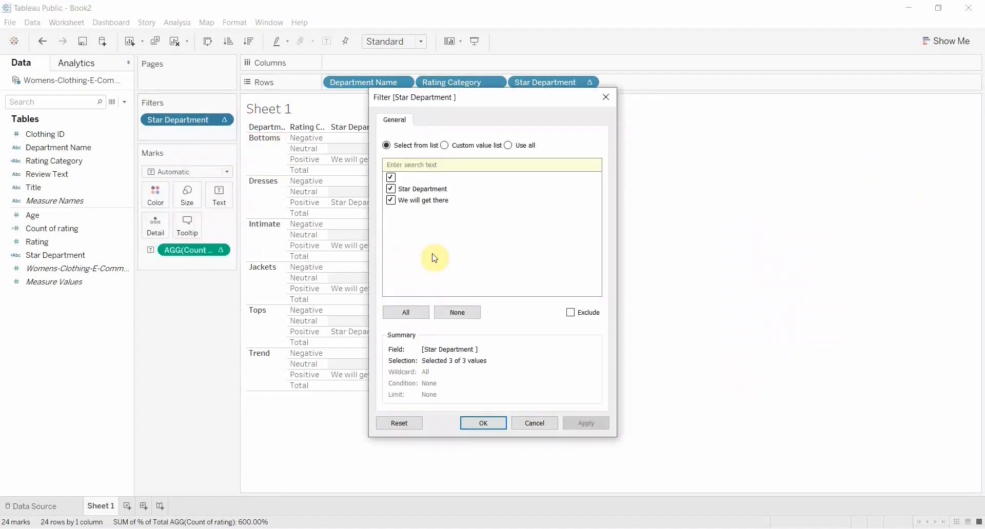
left_click(391, 200)
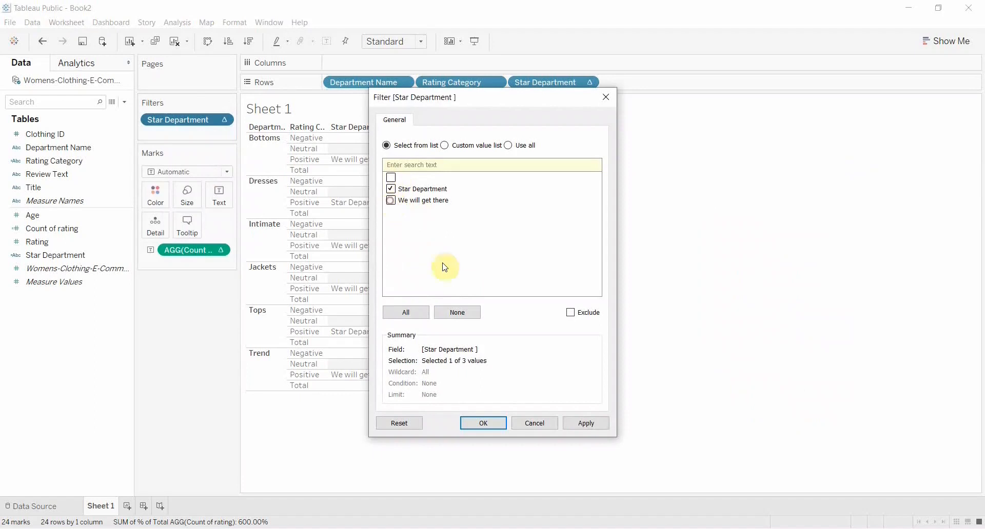
left_click(594, 429)
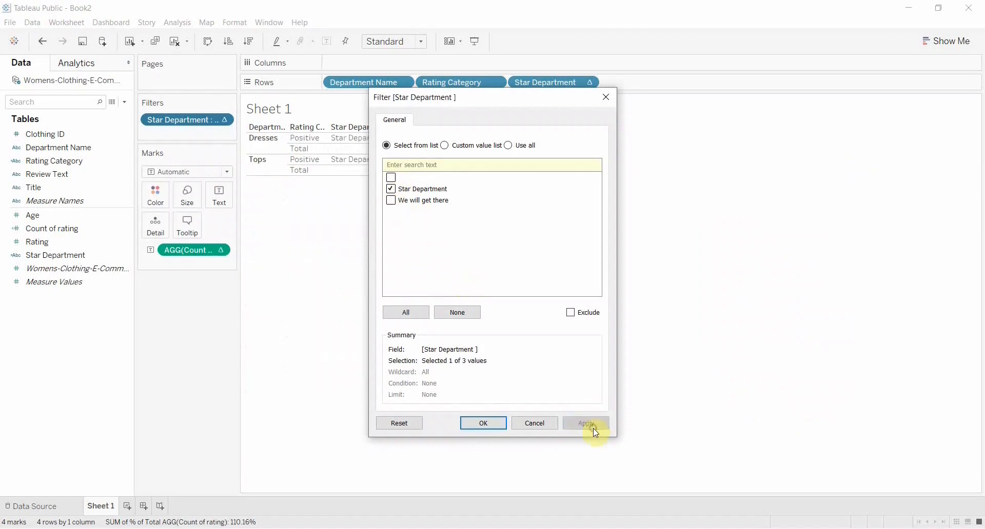
left_click(502, 424)
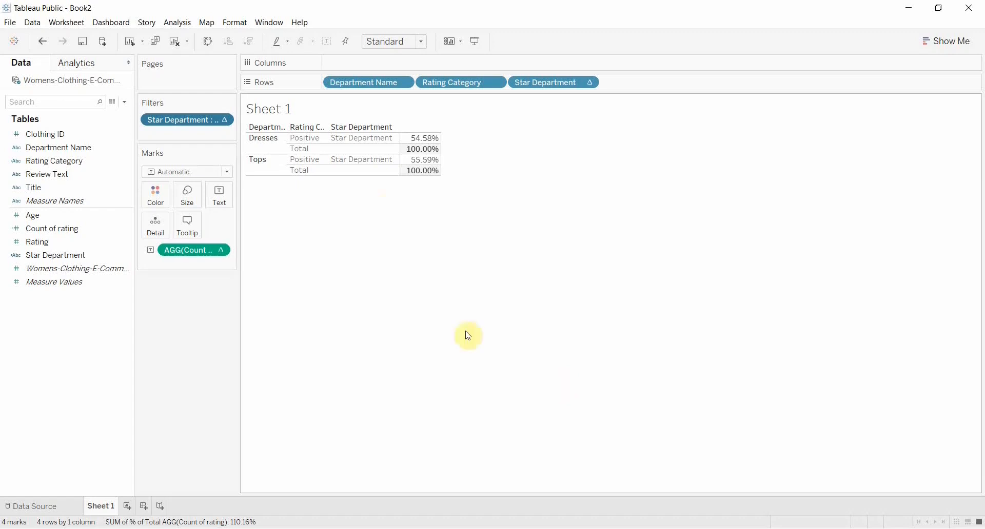
Step: Create a calculated field named Text and begin its formula with an opening single quote for a string
left_click(126, 102)
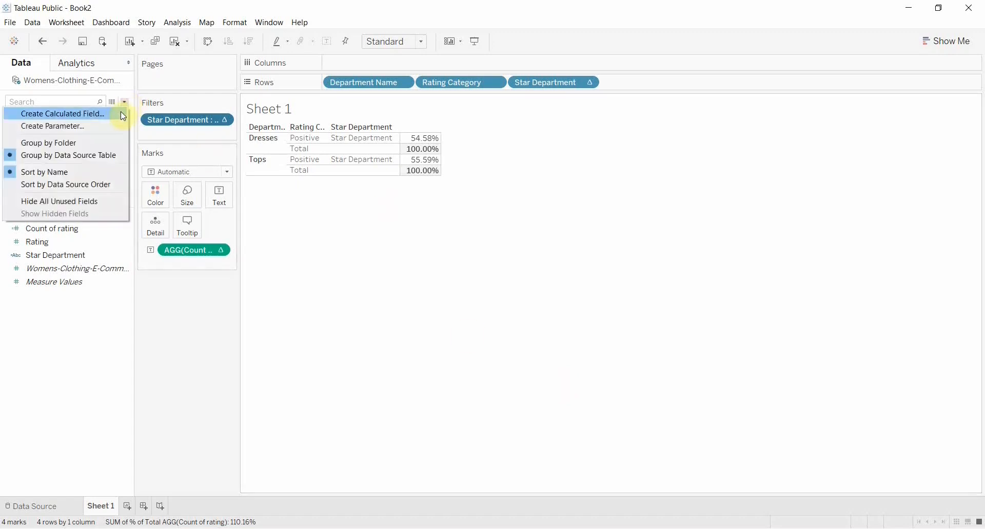
left_click(121, 113)
type("Text")
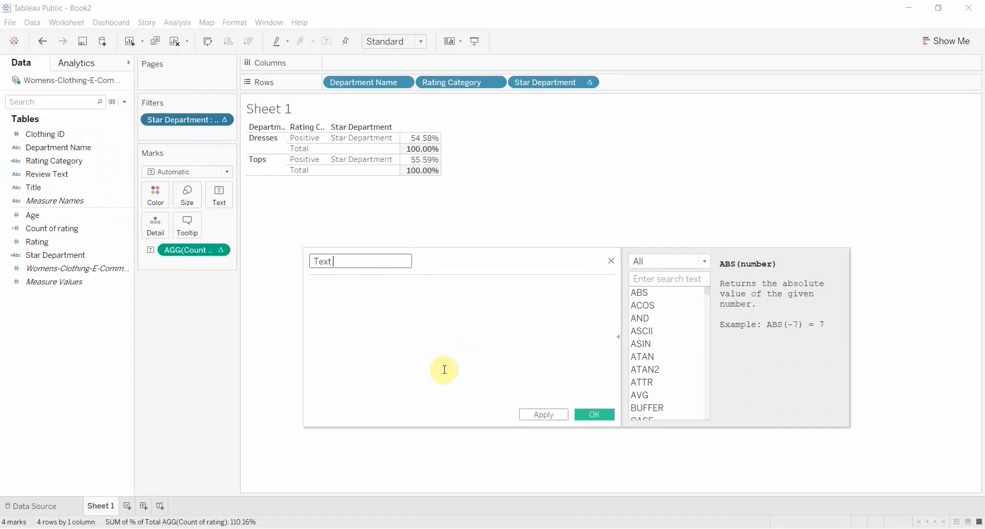
left_click(438, 369)
type("'")
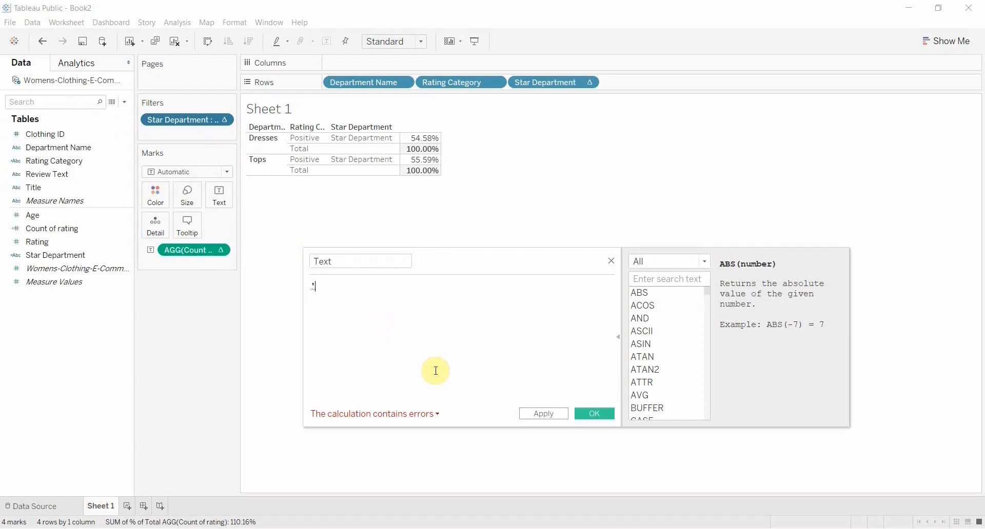
type("For ")
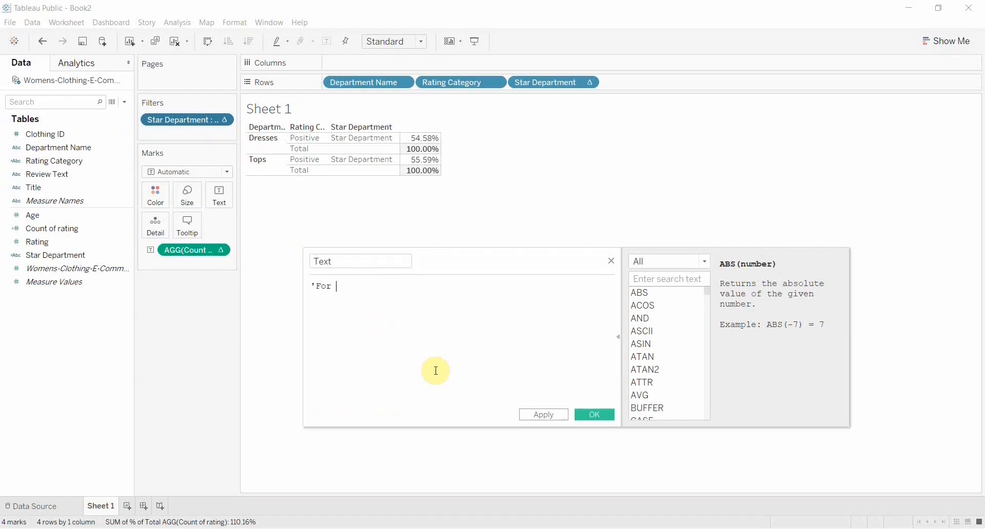
type("this quarter")
key("BackSpace")
key("BackSpace")
key("BackSpace")
key("BackSpace")
key("BackSpace")
key("BackSpace")
key("BackSpace")
key("BackSpace")
key("BackSpace")
key("BackSpace")
key("BackSpace")
key("BackSpace")
key("BackSpace")
key("BackSpace")
key("BackSpace")
key("BackSpace")
Step: Complete the string in the Text formula so it reads 'The Star Departments for this Quarter are '
type("The Str")
key("BackSpace")
key("BackSpace")
type("tar Departments for this Qu")
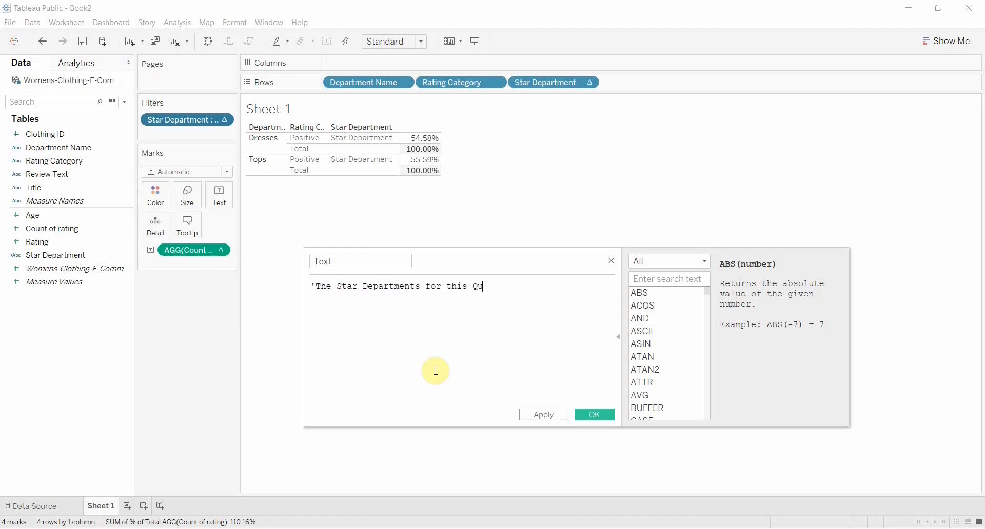
type("arter ")
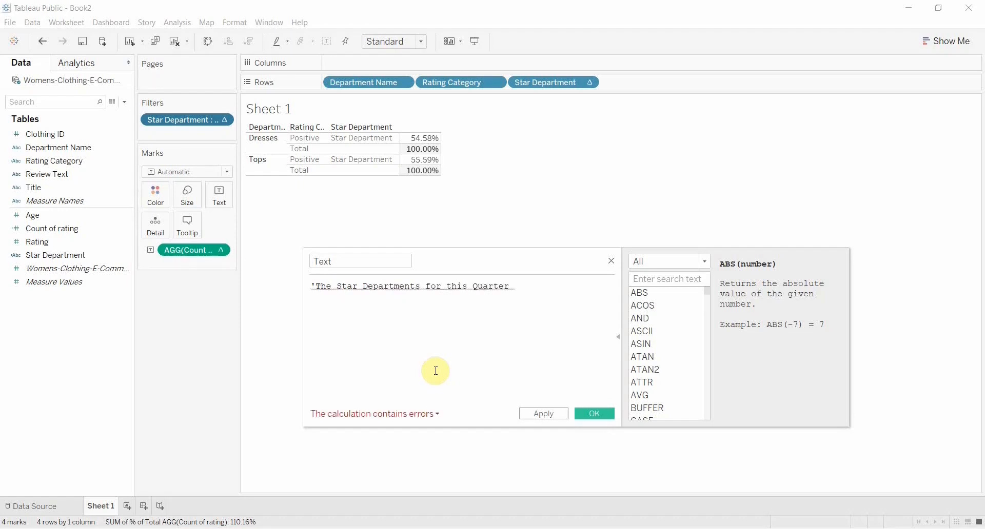
type("are '")
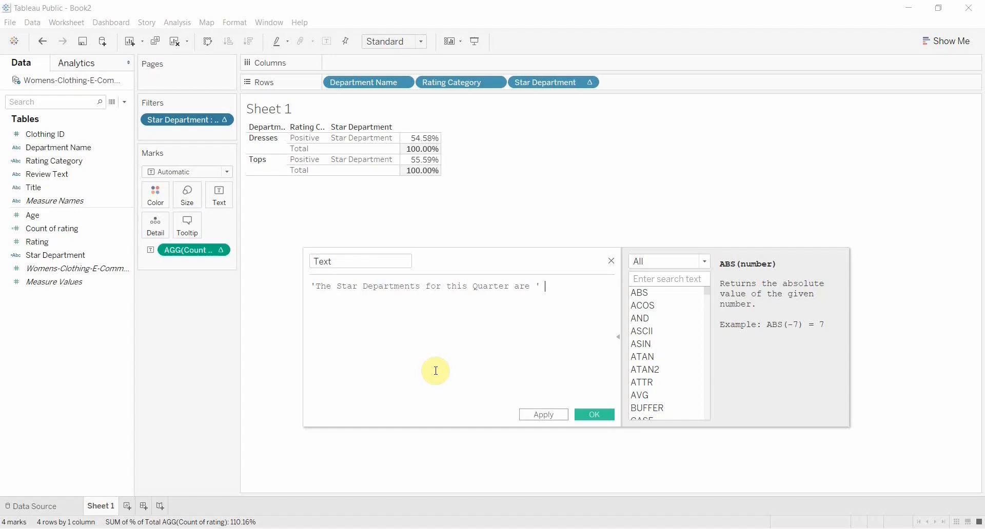
Step: Append + [Department Name] to the string in the Text formula, then apply and save the calculated field
type(" +")
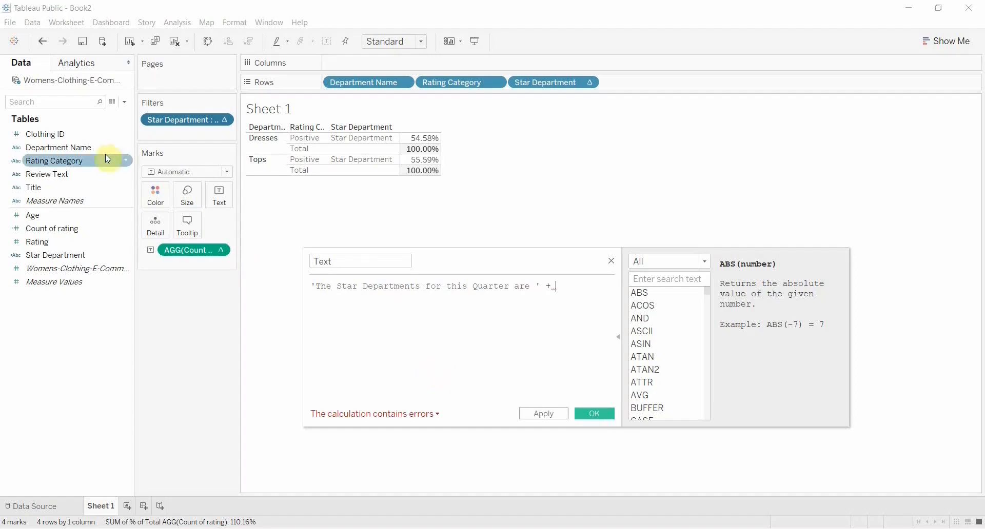
left_click_drag(79, 147, 578, 330)
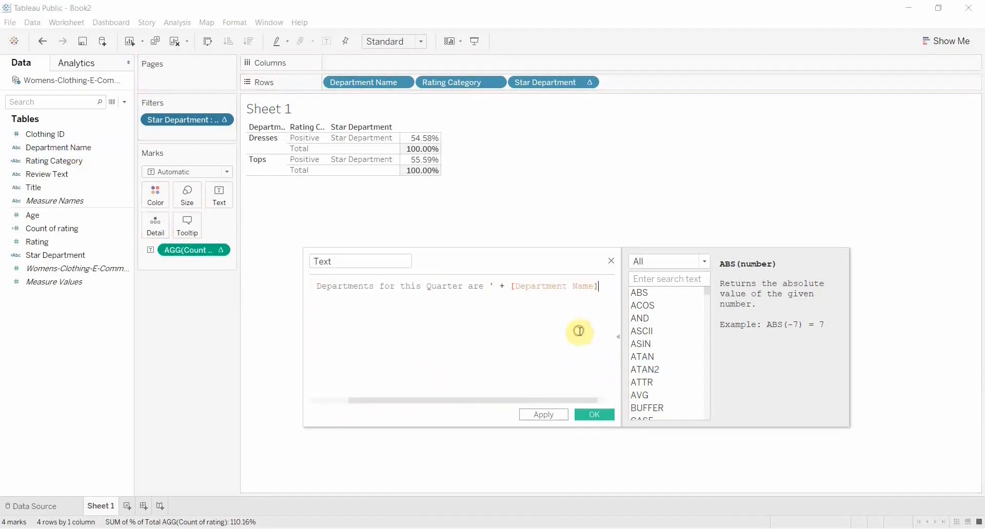
left_click(542, 414)
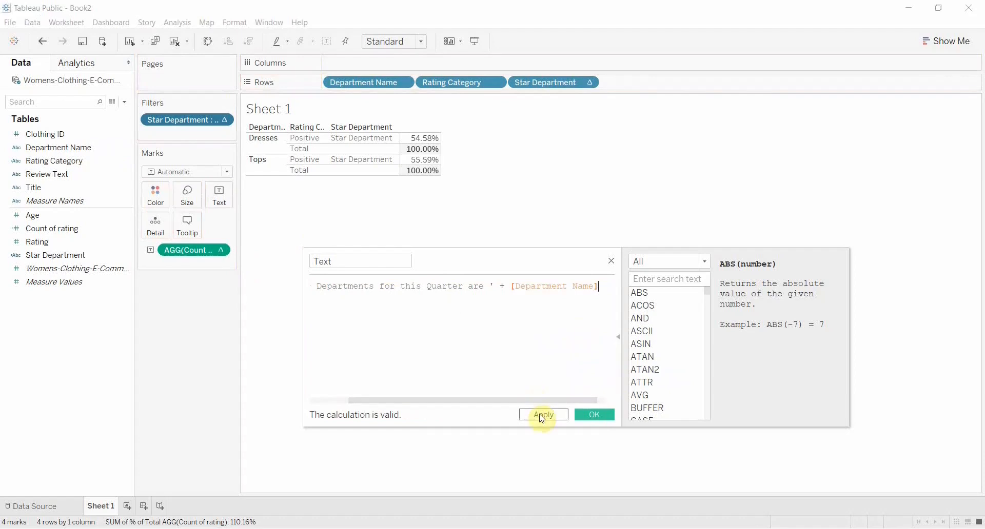
left_click(595, 420)
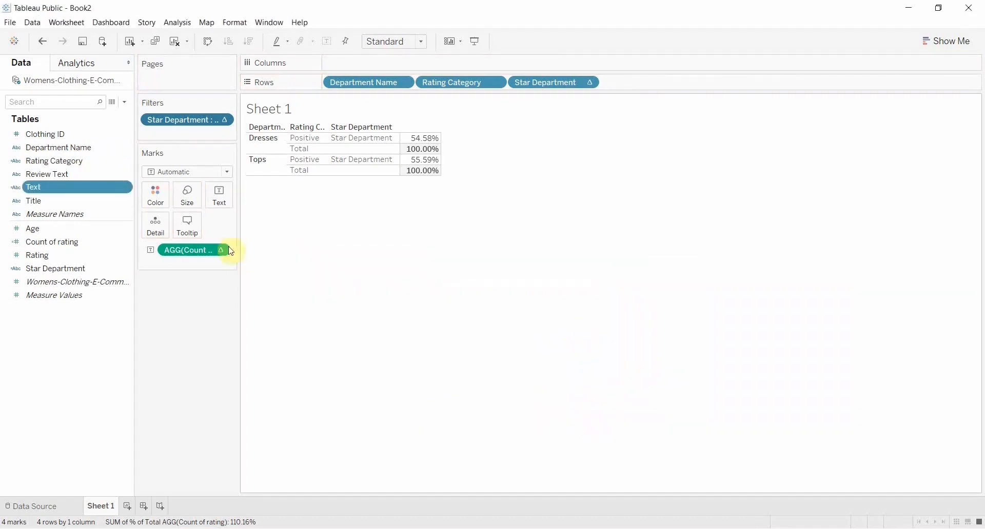
Step: Add the Text field to the rows after Star Department and widen its column enough to show the full sentences
left_click_drag(57, 189, 683, 86)
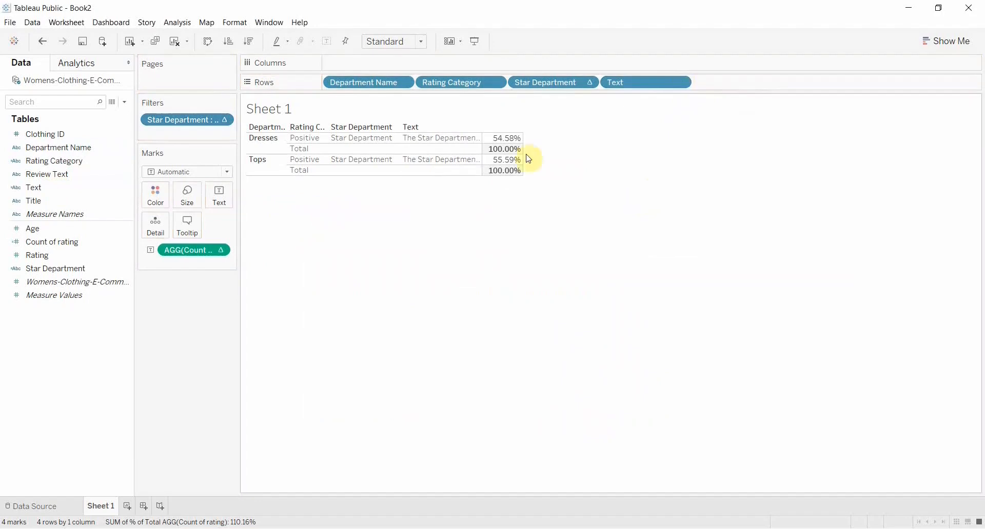
left_click(485, 150)
left_click_drag(659, 151, 658, 152)
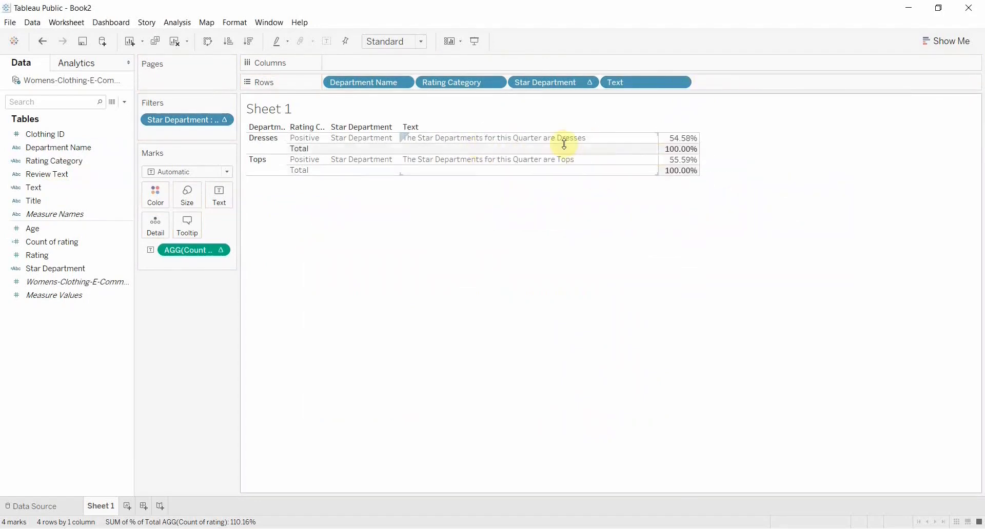